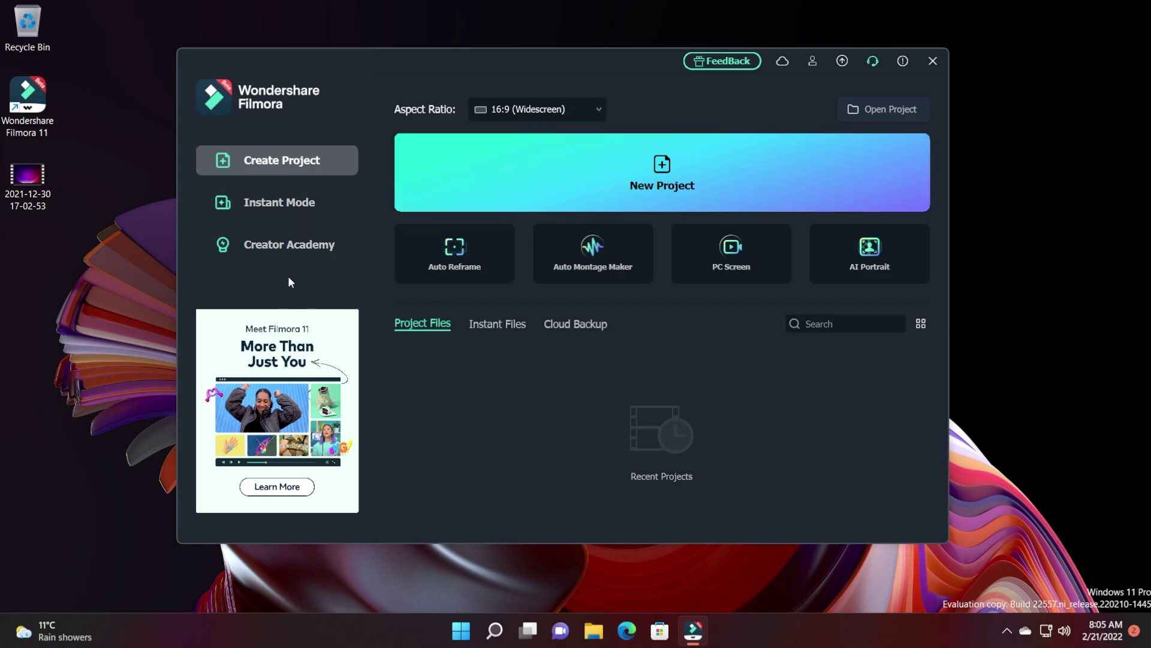
# Create a new project with the 16:9 (Widescreen) aspect ratio.
pyautogui.click(589, 112)
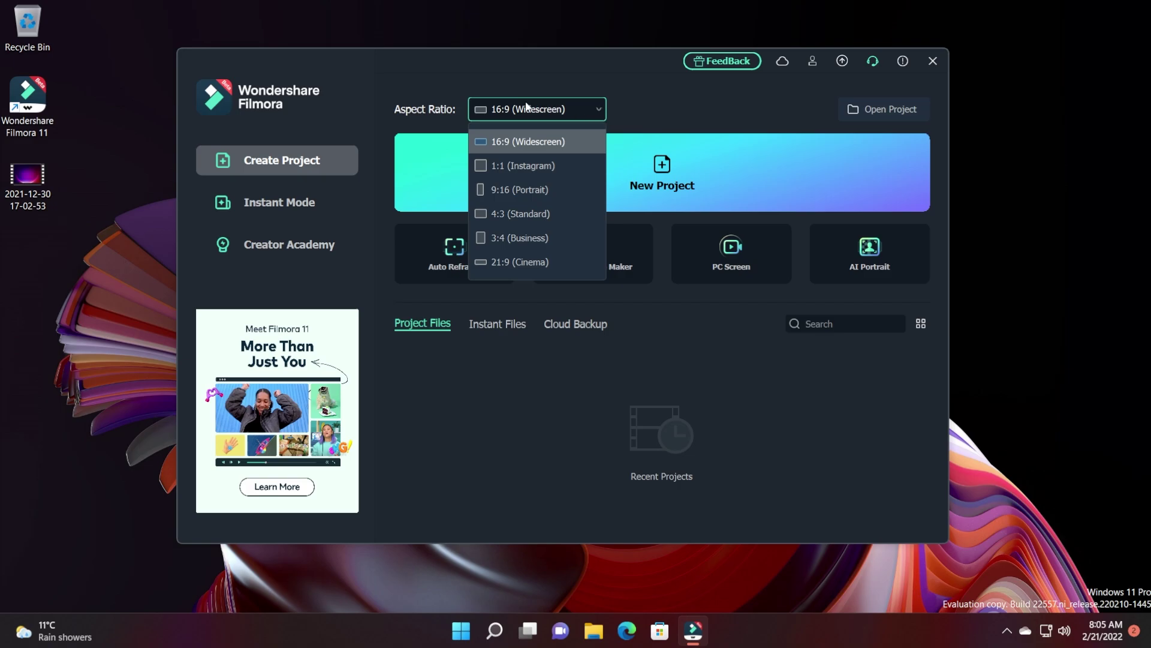
pyautogui.click(656, 100)
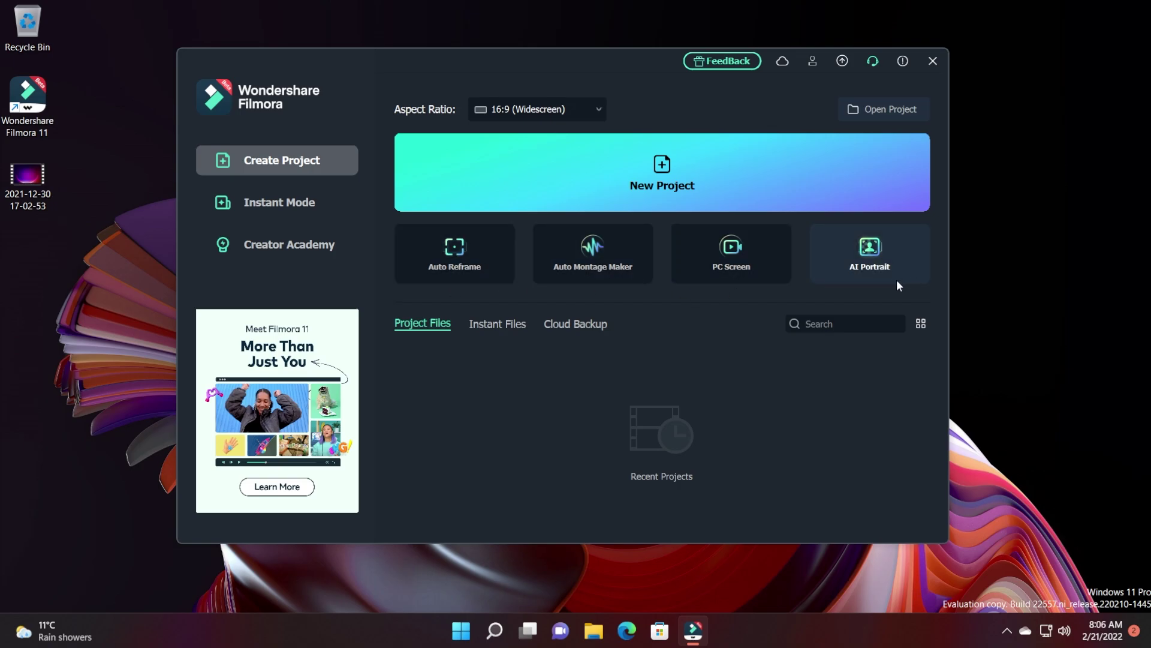
pyautogui.click(672, 188)
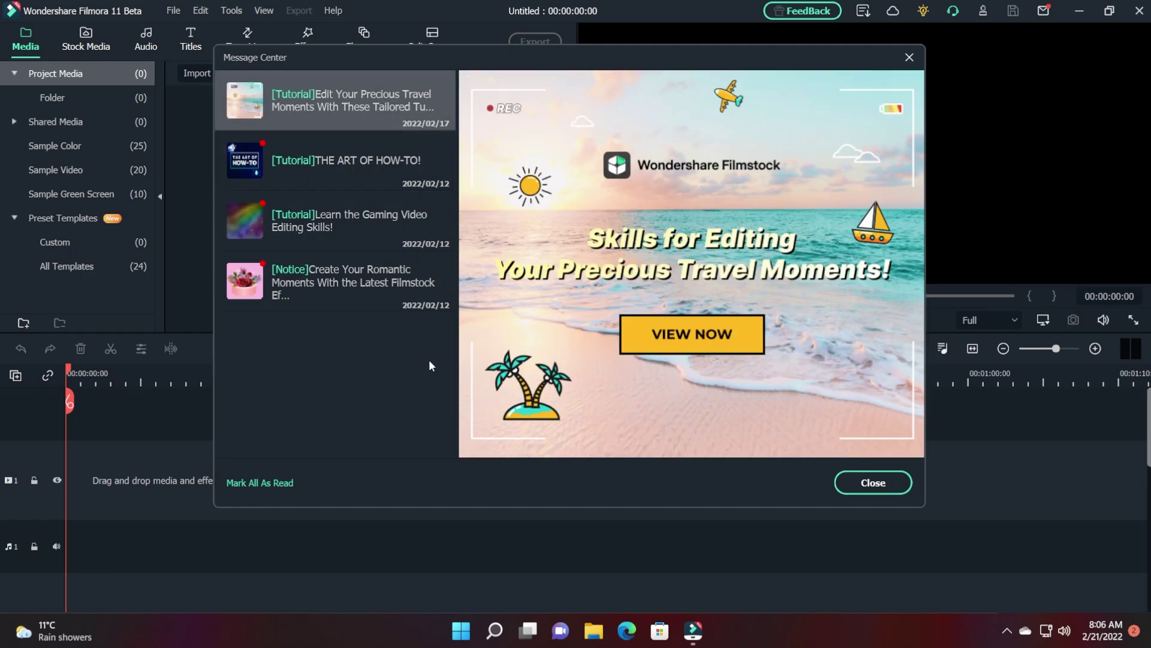
# Close the Message Center window.
pyautogui.click(886, 484)
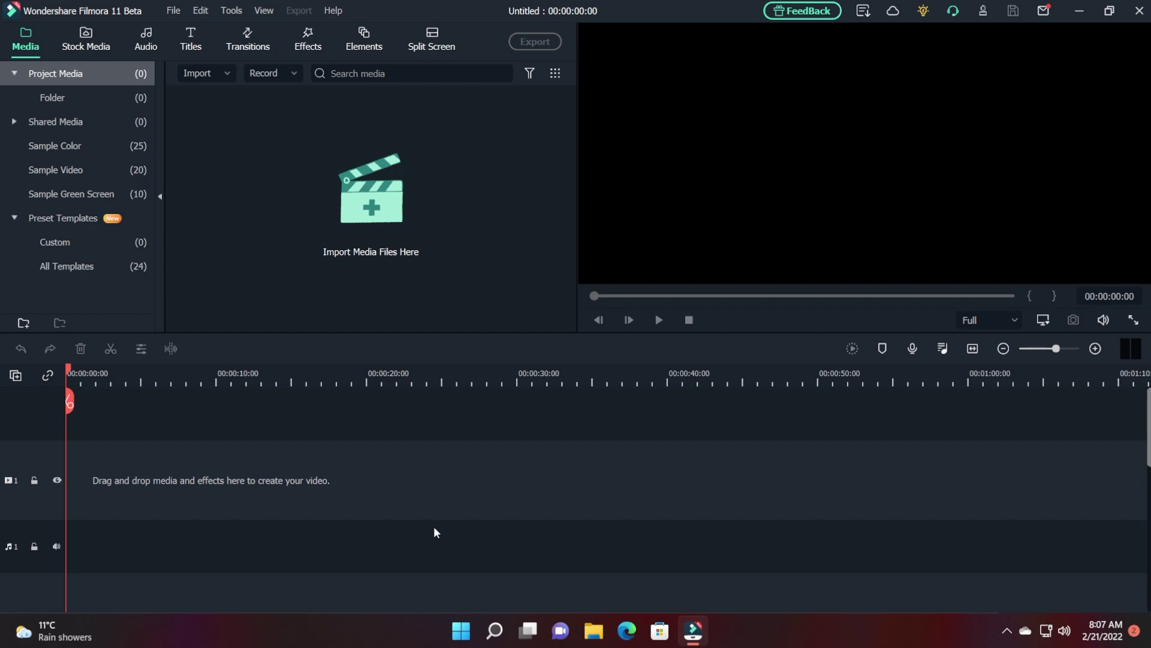
pyautogui.click(372, 223)
pyautogui.click(175, 141)
pyautogui.click(450, 336)
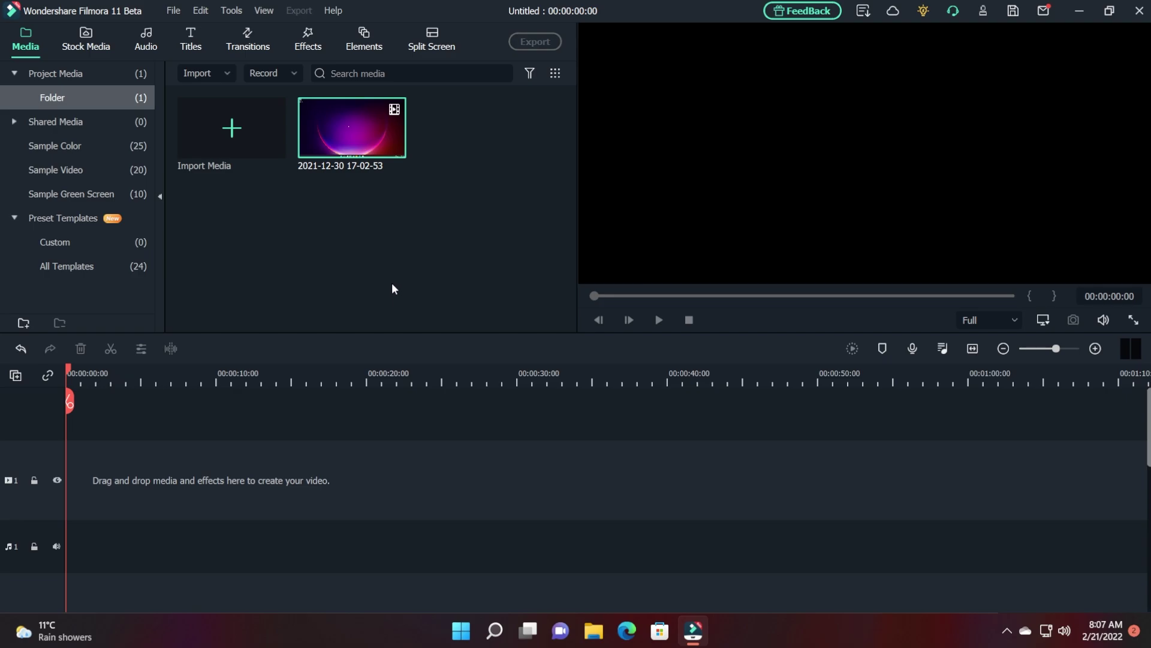
# Place the clip on the video track, match project settings, and start it near 9 seconds.
pyautogui.moveTo(232, 451); pyautogui.dragTo(230, 460)
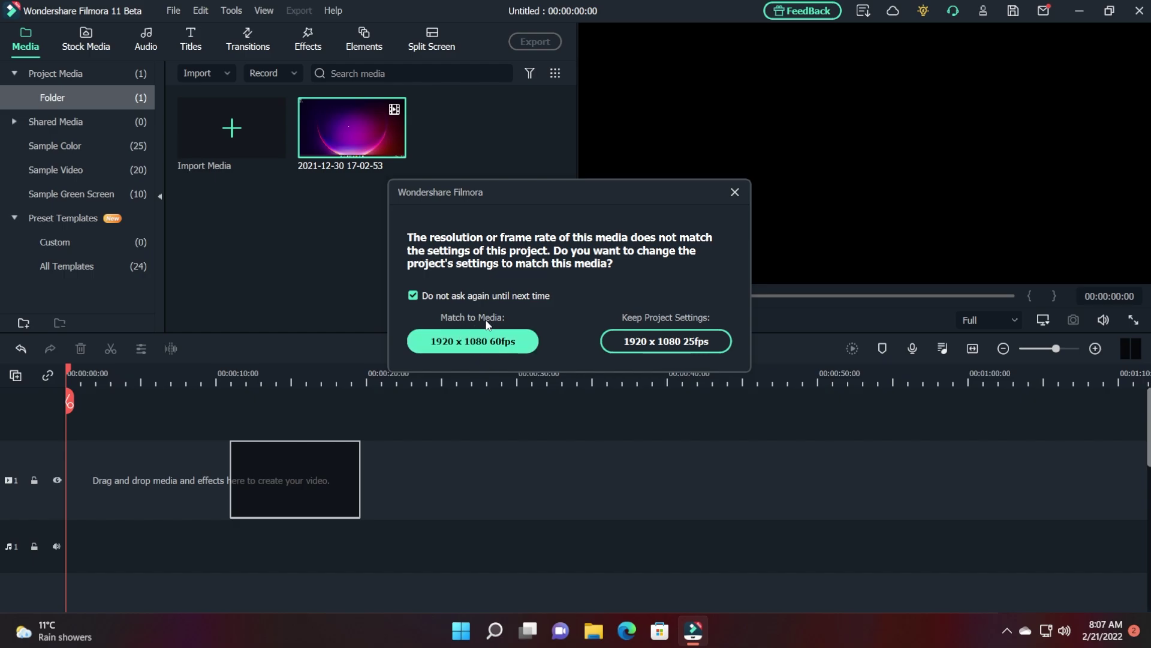
pyautogui.click(481, 342)
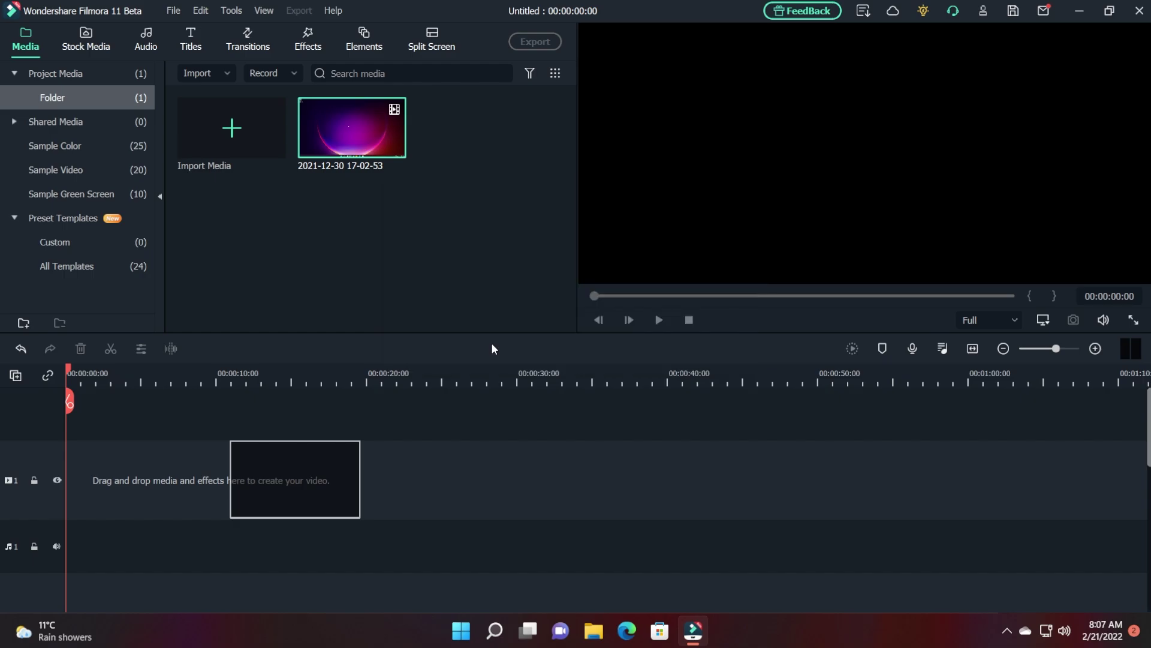
pyautogui.moveTo(290, 462); pyautogui.dragTo(263, 471)
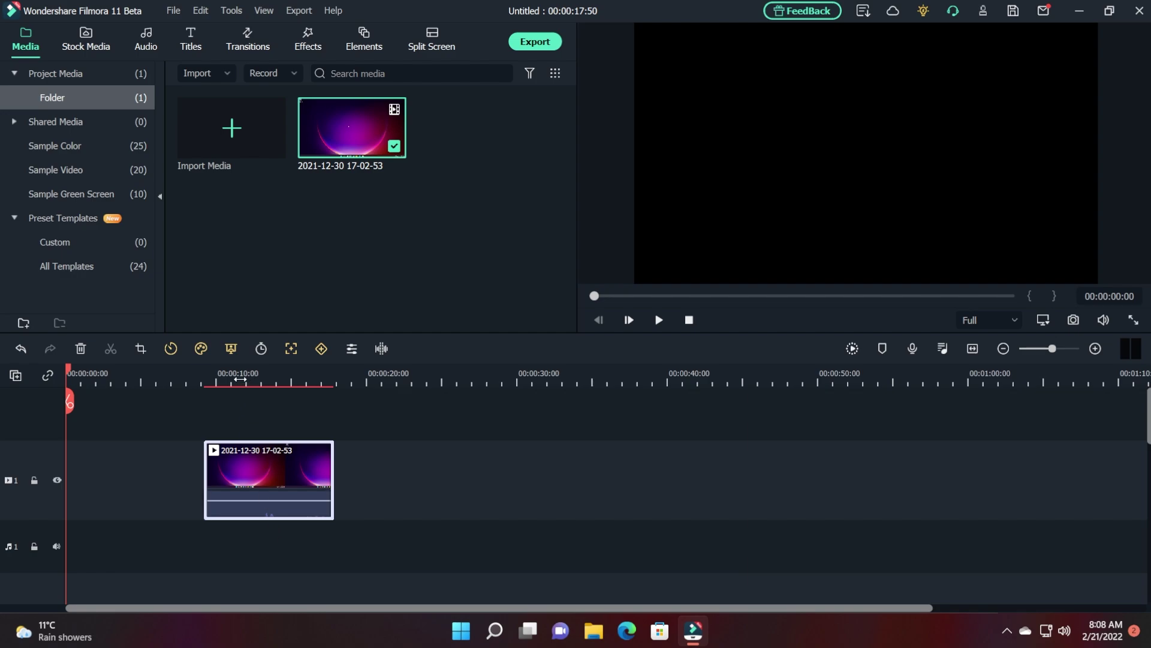
# Split the clip at about 11 seconds and again a little later, spreading the pieces apart.
pyautogui.click(241, 379)
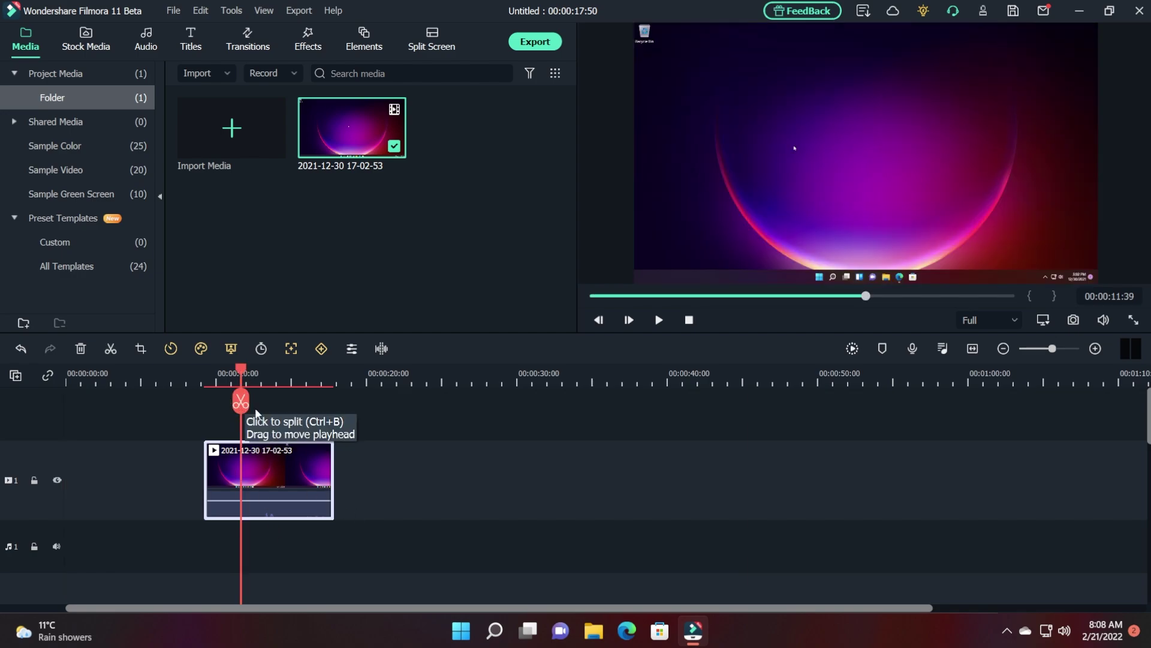
pyautogui.click(241, 400)
pyautogui.moveTo(280, 477)
pyautogui.mouseDown()
pyautogui.moveTo(348, 488)
pyautogui.moveTo(291, 480)
pyautogui.mouseUp()
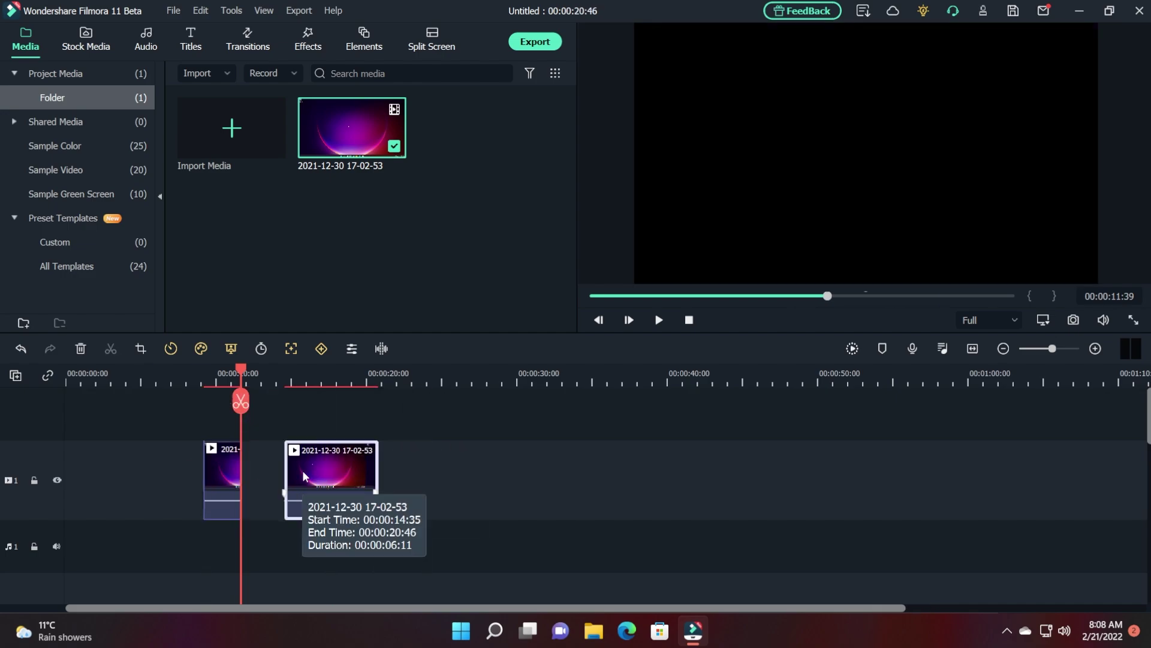
pyautogui.click(307, 376)
pyautogui.click(307, 402)
pyautogui.moveTo(339, 476); pyautogui.dragTo(411, 476)
# Delete the short middle piece, close the gap, and preview the join around 14 seconds.
pyautogui.click(290, 473)
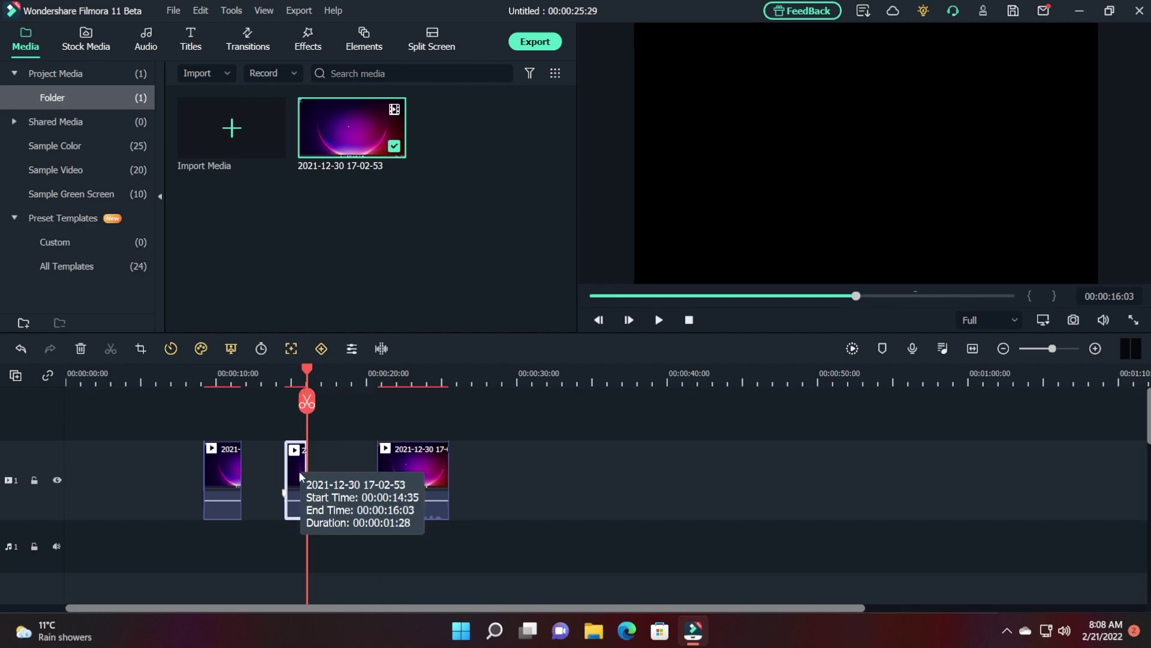
pyautogui.hotkey('alt', 'Delete')
pyautogui.moveTo(384, 478); pyautogui.dragTo(270, 478)
pyautogui.click(223, 377)
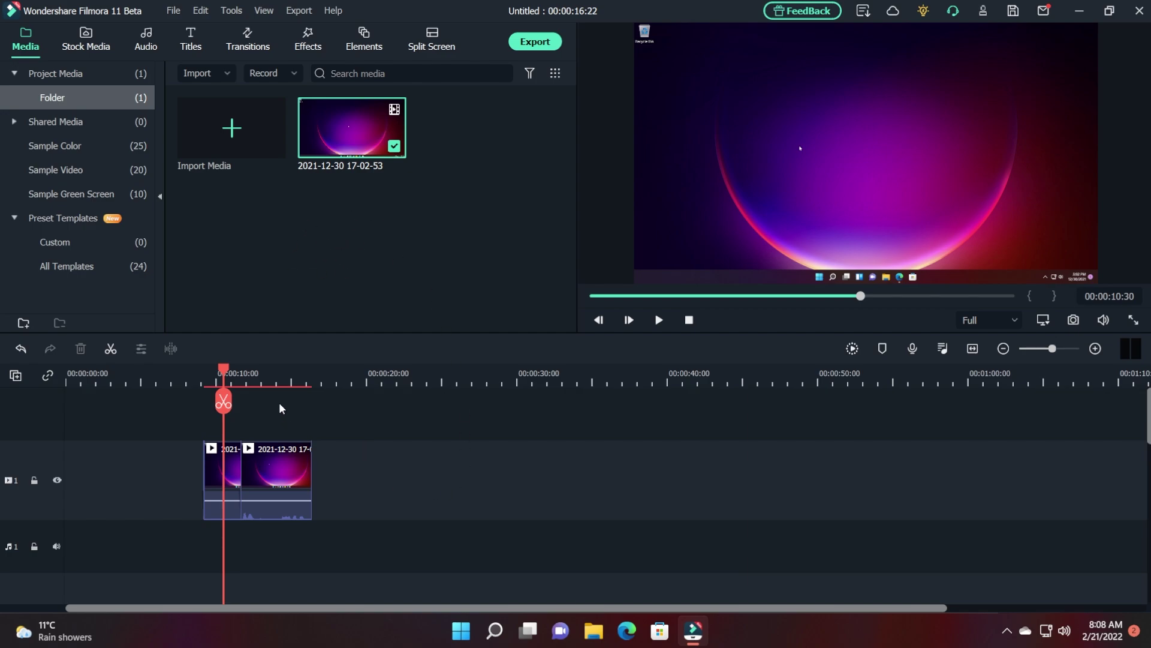
pyautogui.click(284, 382)
pyautogui.moveTo(283, 393)
pyautogui.mouseDown()
pyautogui.moveTo(226, 396)
pyautogui.moveTo(280, 393)
pyautogui.mouseUp()
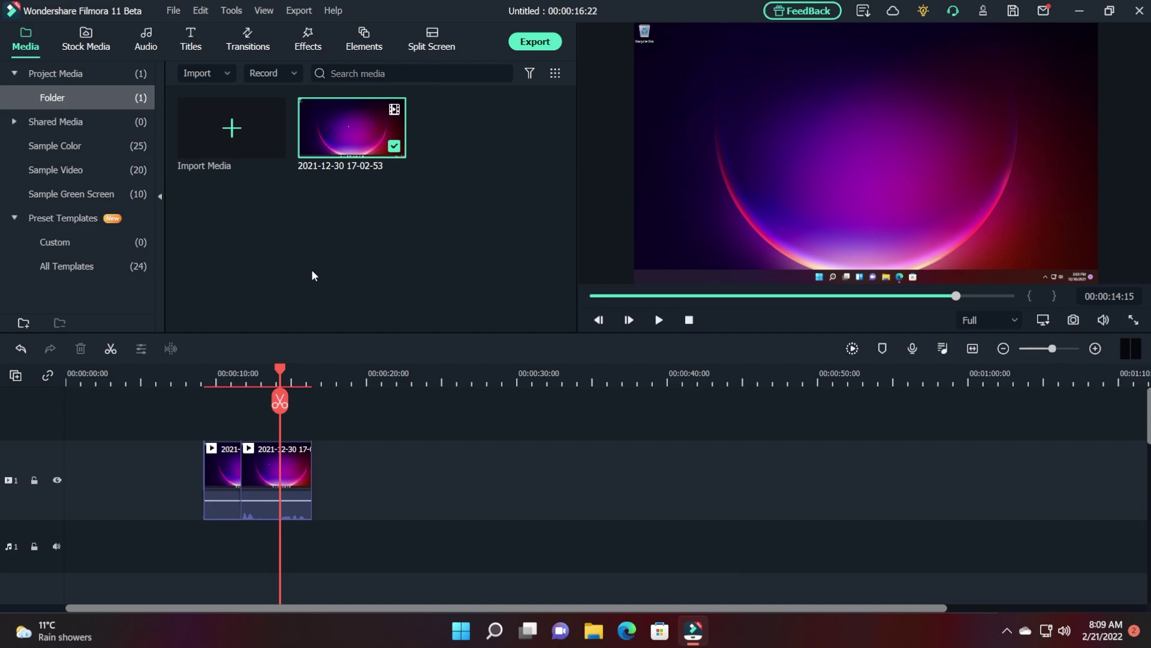
# Look through the audio library.
pyautogui.click(147, 42)
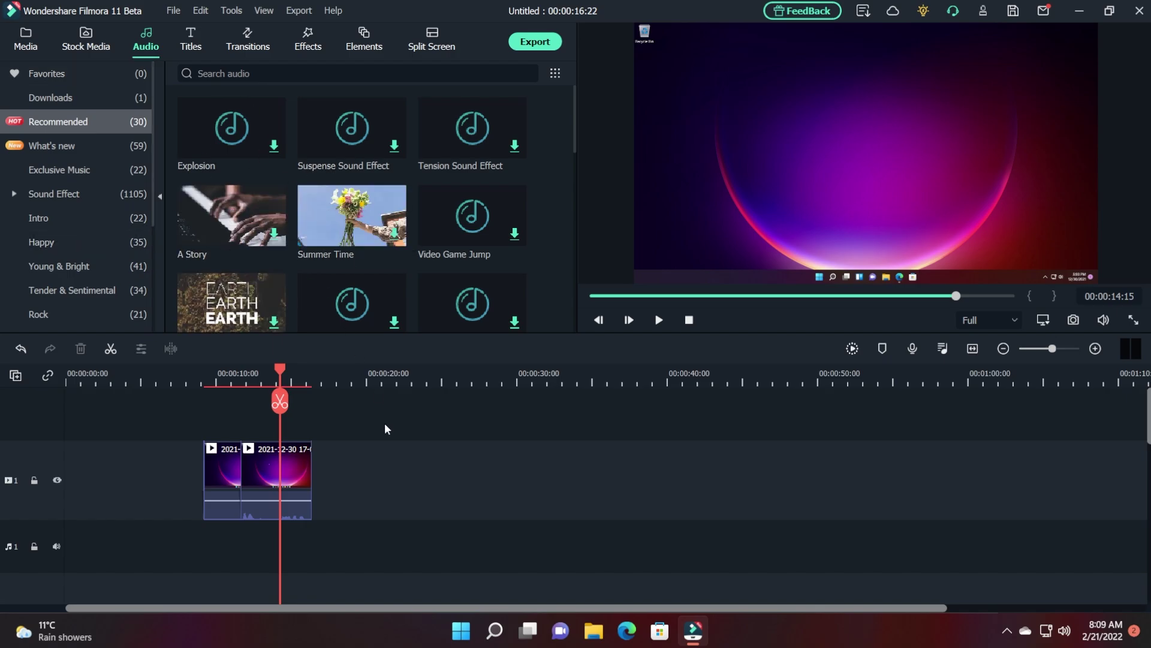
pyautogui.scroll(-10, 300, 178)
pyautogui.scroll(10, 301, 179)
# Add the Lowerthird_11 title on the track above the clips and preview it near 14 seconds.
pyautogui.click(195, 45)
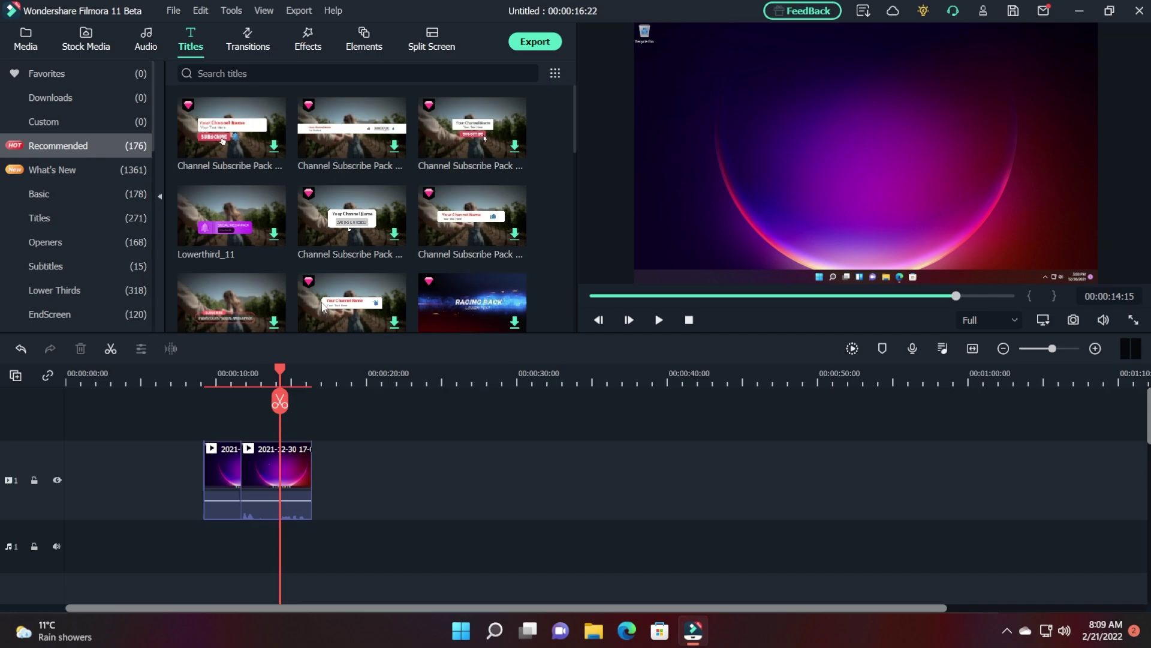
pyautogui.moveTo(234, 225); pyautogui.dragTo(292, 433)
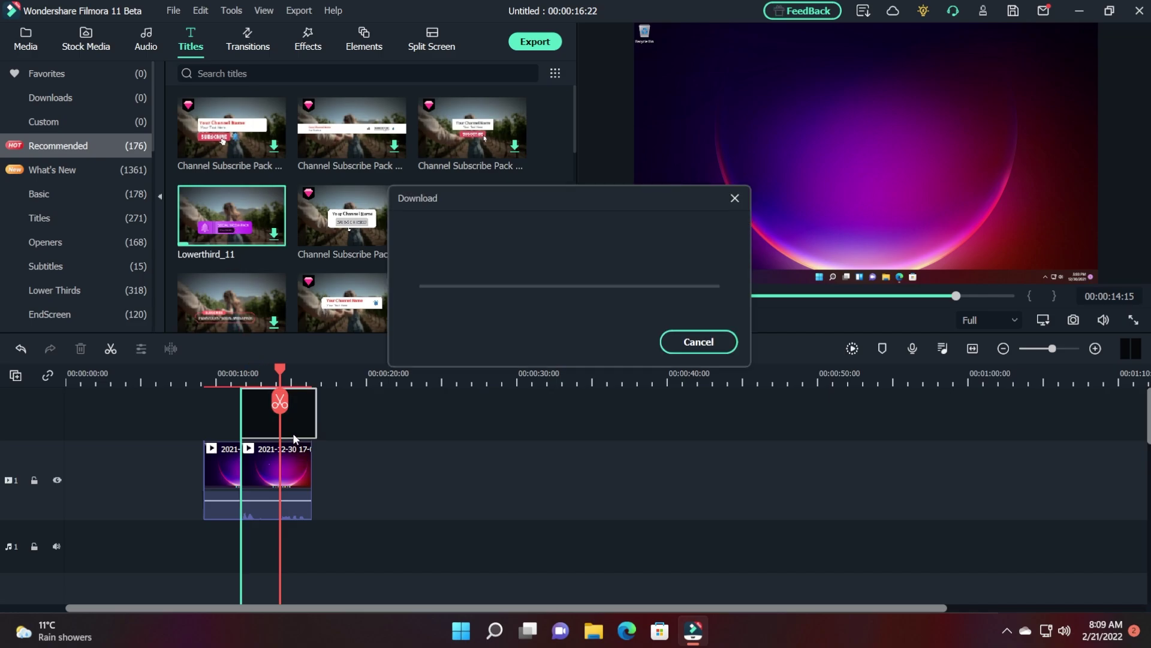
pyautogui.click(246, 370)
pyautogui.moveTo(246, 370); pyautogui.dragTo(282, 382)
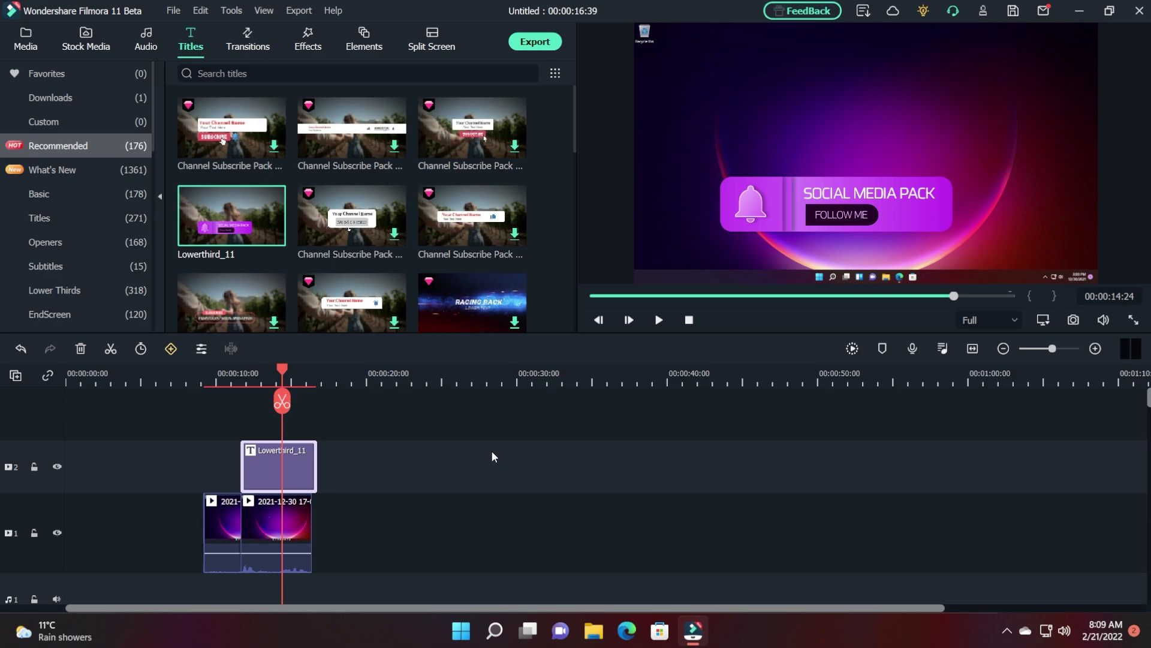
pyautogui.scroll(-3, 101, 120)
pyautogui.moveTo(153, 93); pyautogui.dragTo(114, 207)
# Move the Lowerthird_11 title to about 21 seconds and put the Filmora_Legacy_Pack transition between the clips.
pyautogui.click(243, 37)
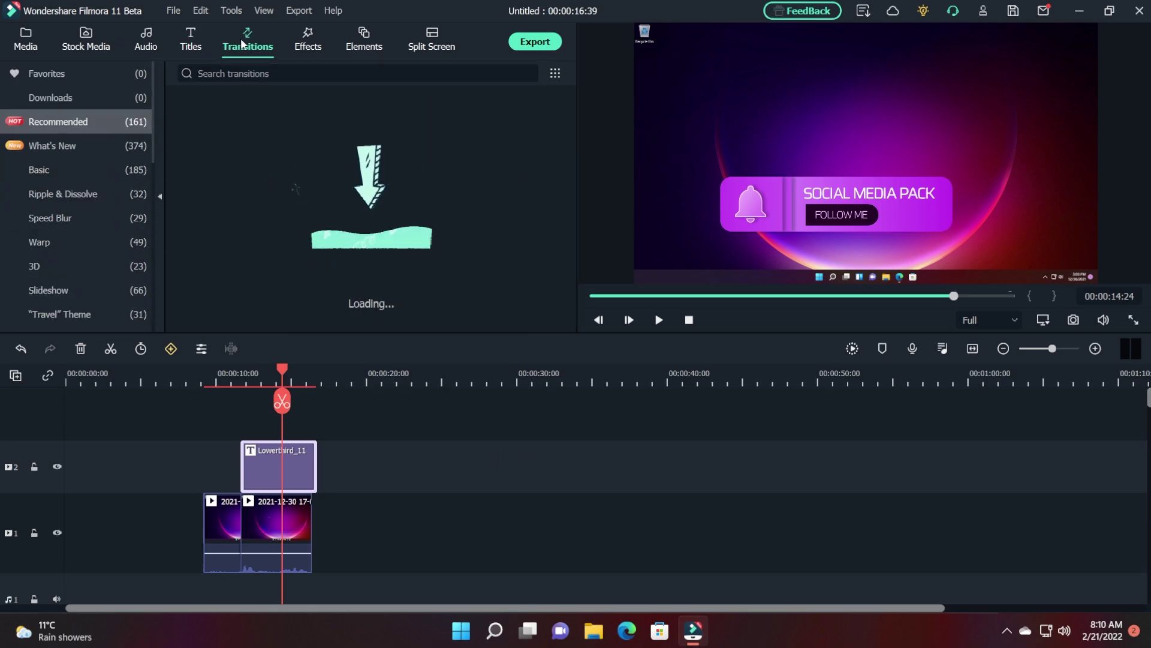
pyautogui.moveTo(293, 461); pyautogui.dragTo(451, 461)
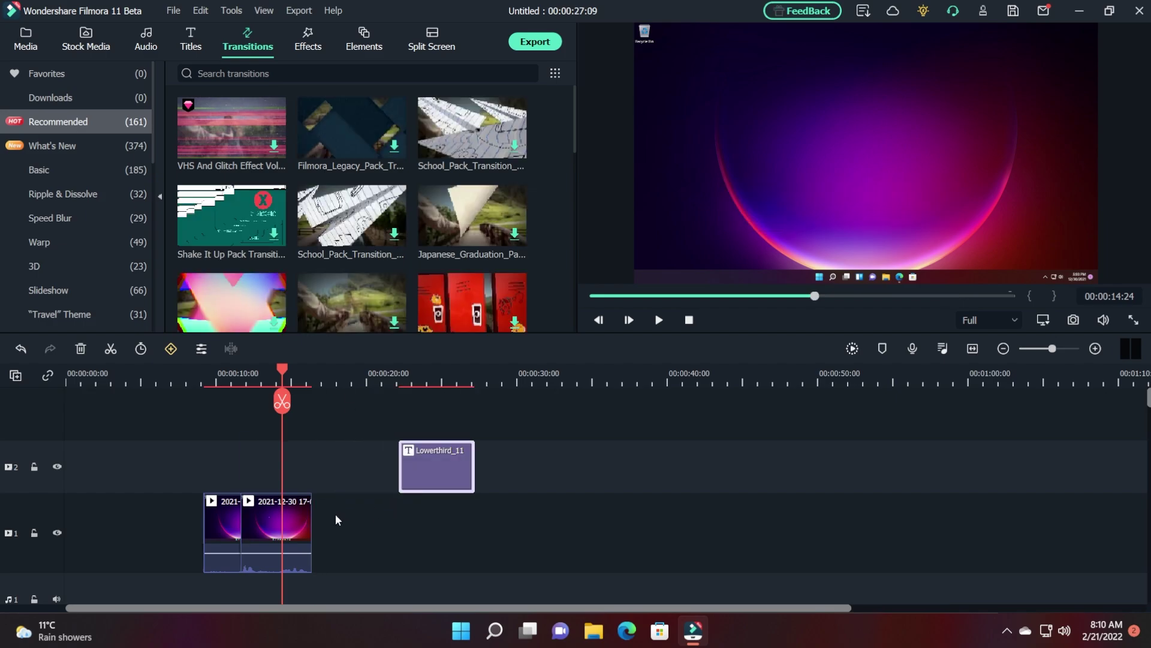
pyautogui.moveTo(352, 128); pyautogui.dragTo(248, 525)
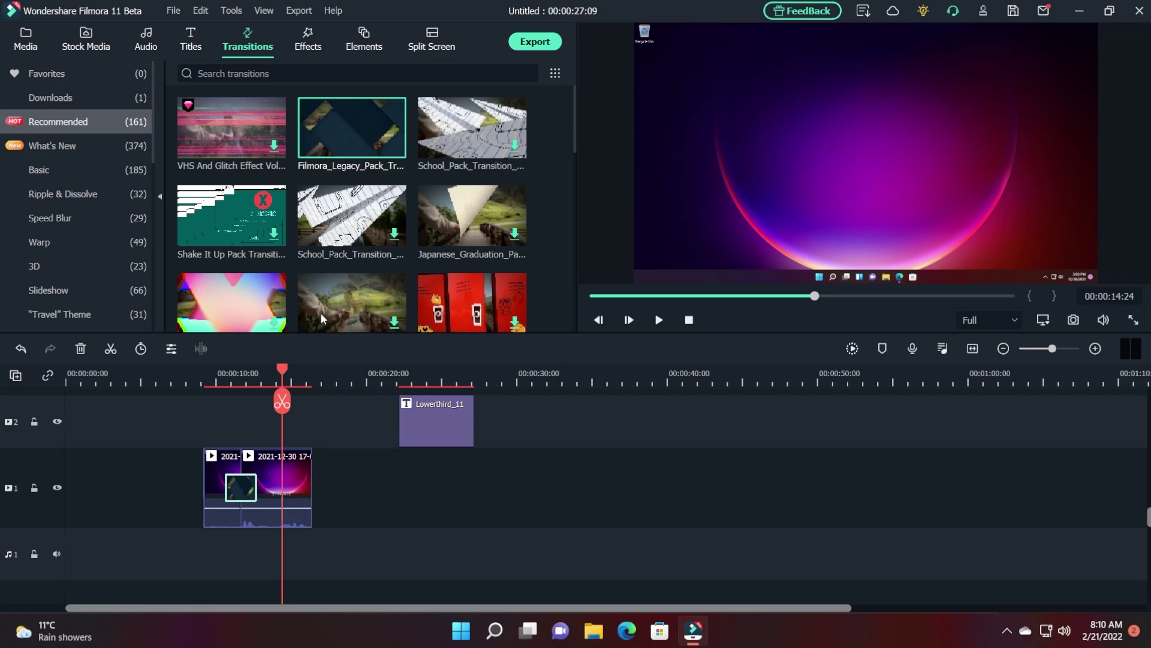
# Preview the transition from about 9 to 12 seconds, then show the effects library.
pyautogui.click(214, 376)
pyautogui.moveTo(216, 390); pyautogui.dragTo(272, 376)
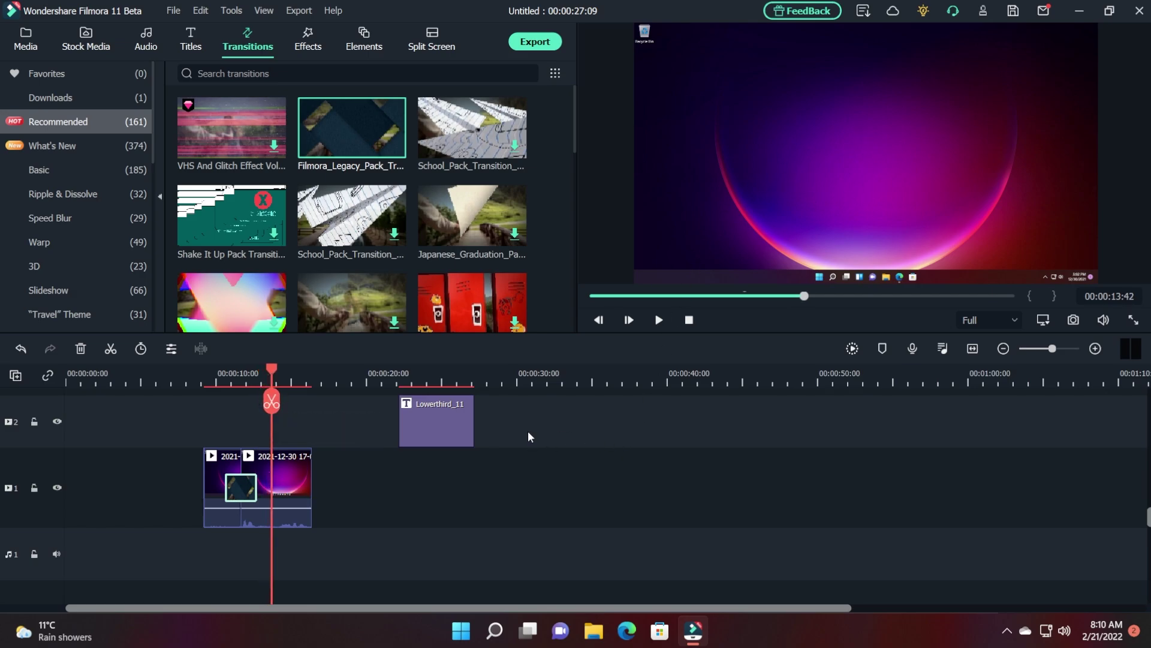
pyautogui.scroll(-5, 77, 240)
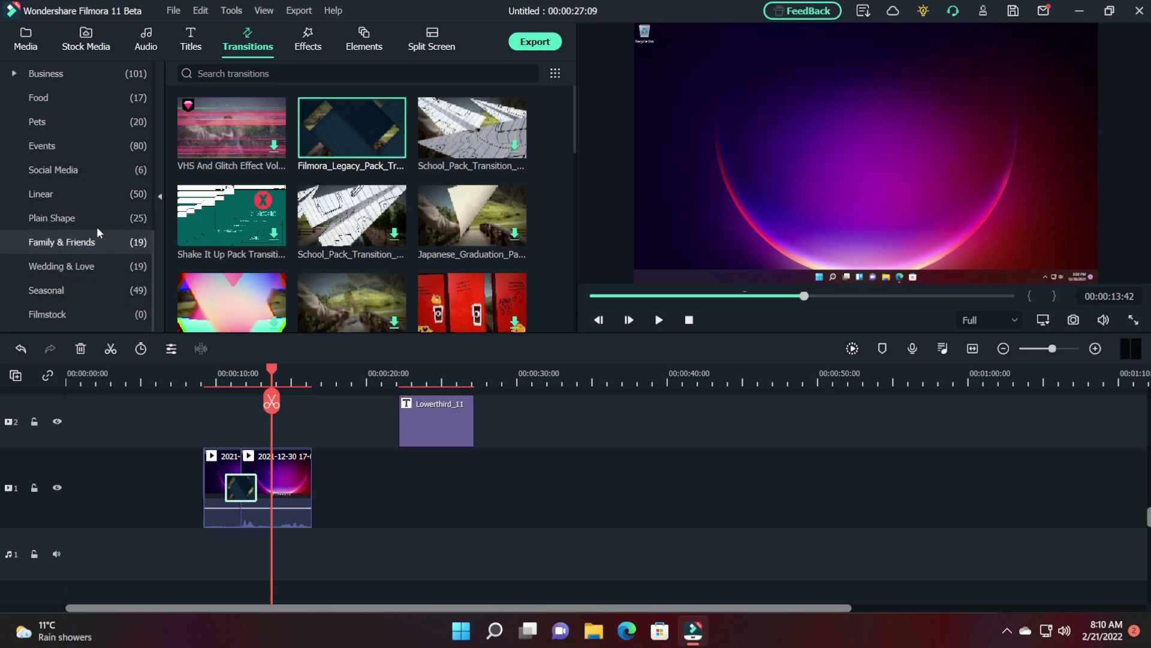
pyautogui.click(308, 37)
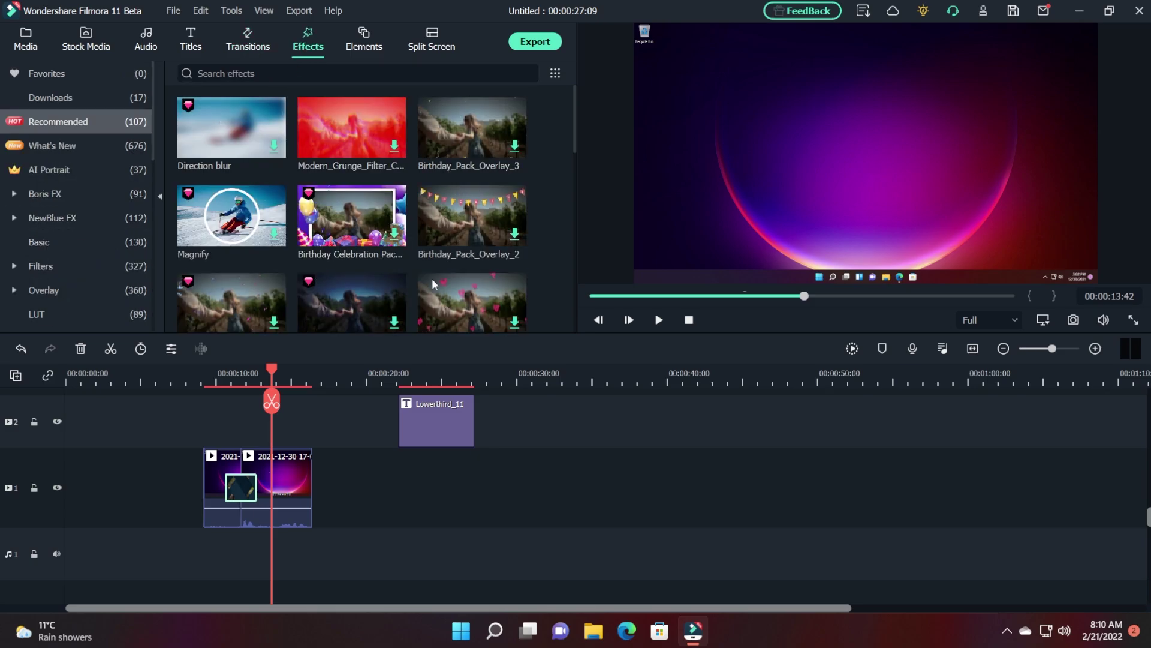
# Scroll through the effects library.
pyautogui.scroll(-10, 180, 204)
pyautogui.scroll(-5, 70, 196)
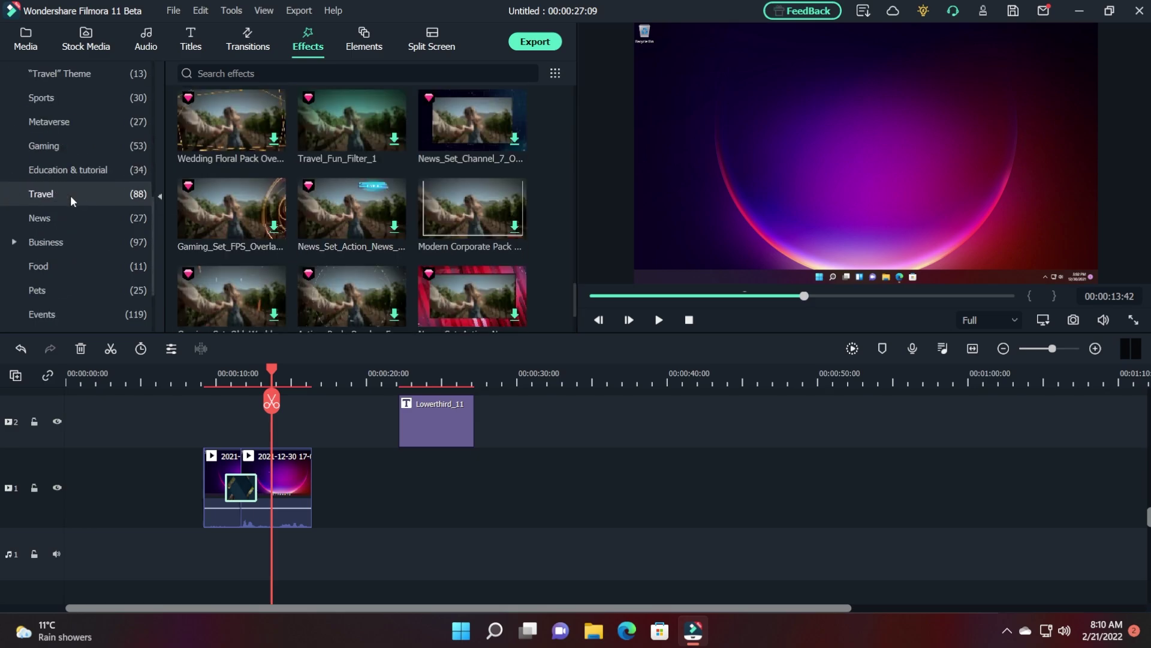
pyautogui.scroll(-2, 57, 237)
pyautogui.scroll(7, 63, 237)
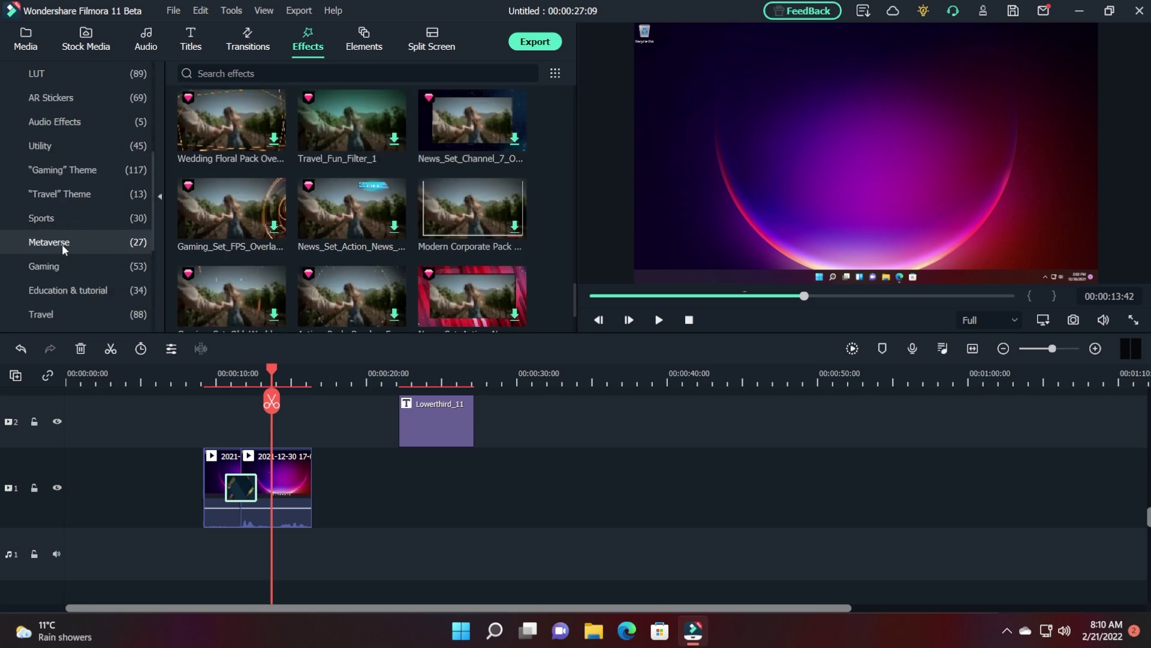
pyautogui.scroll(-6, 55, 192)
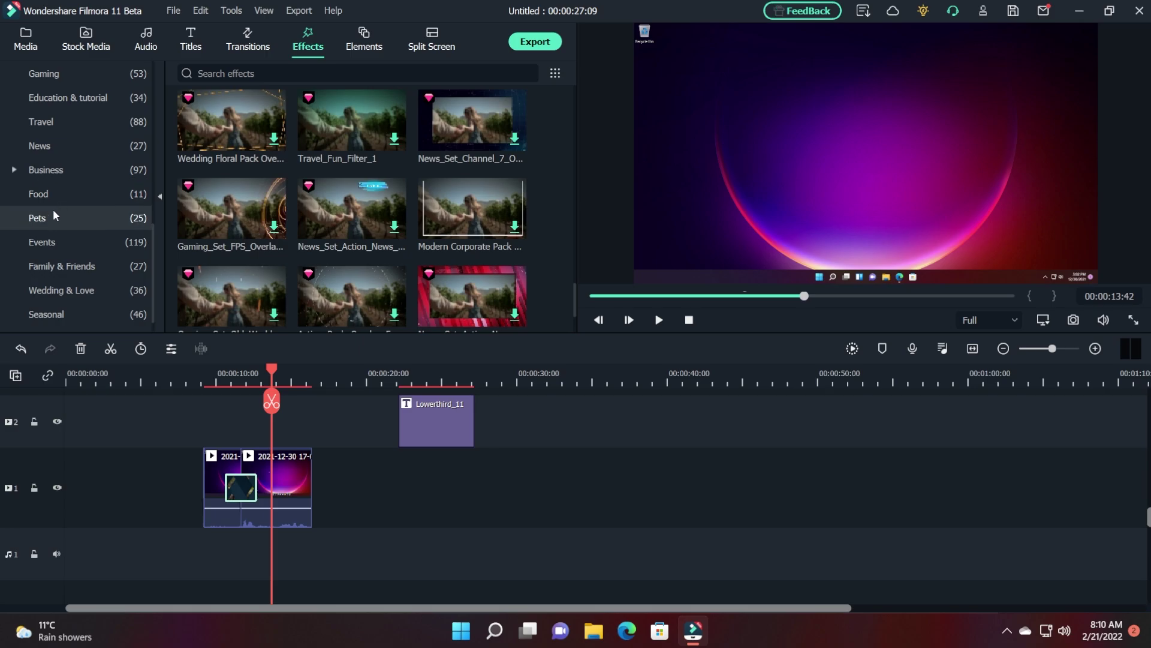
pyautogui.scroll(-1, 76, 202)
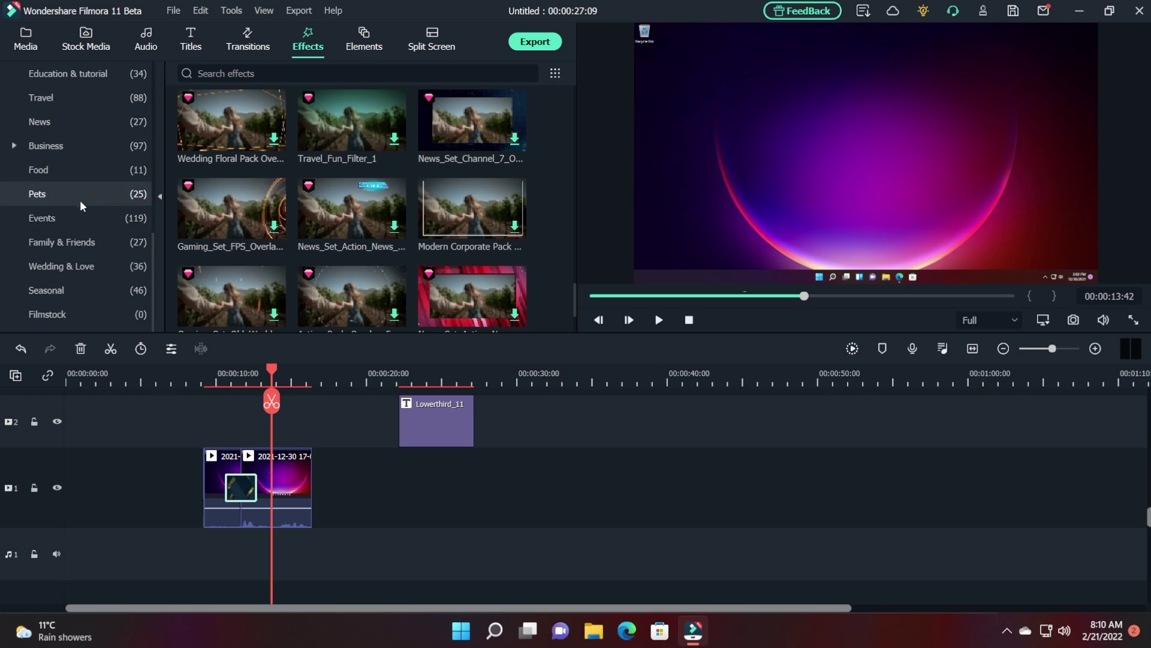
pyautogui.scroll(5, 57, 199)
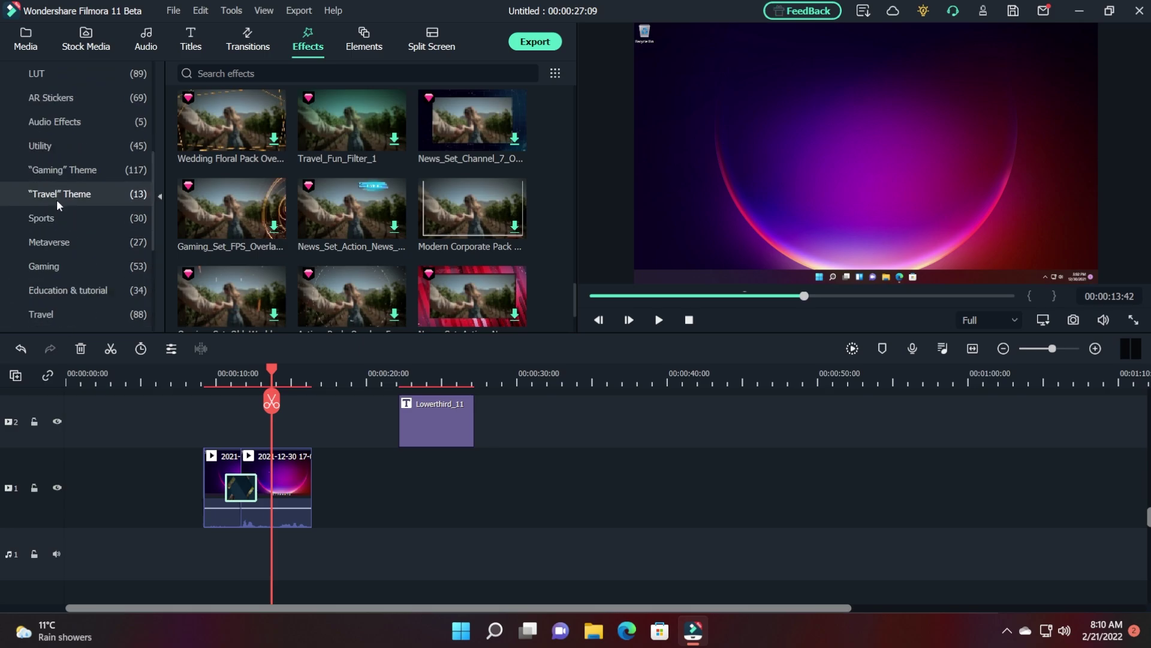
# Browse the Elements library, then show the Basic split-screen templates.
pyautogui.click(364, 39)
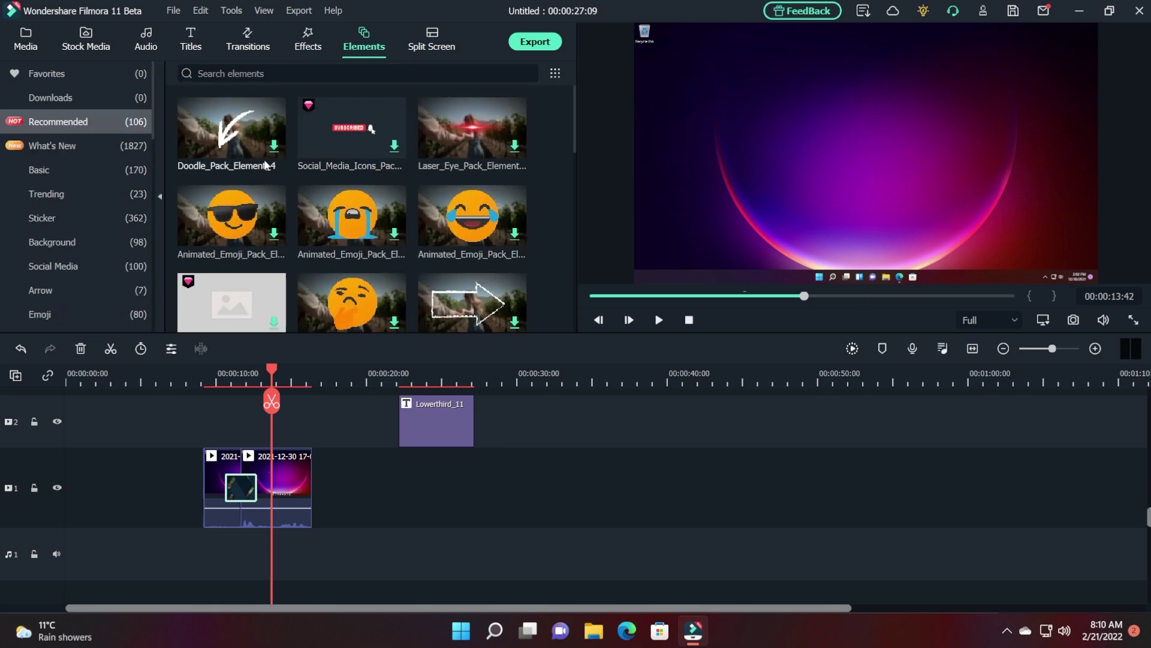
pyautogui.scroll(-3, 243, 155)
pyautogui.scroll(-5, 288, 162)
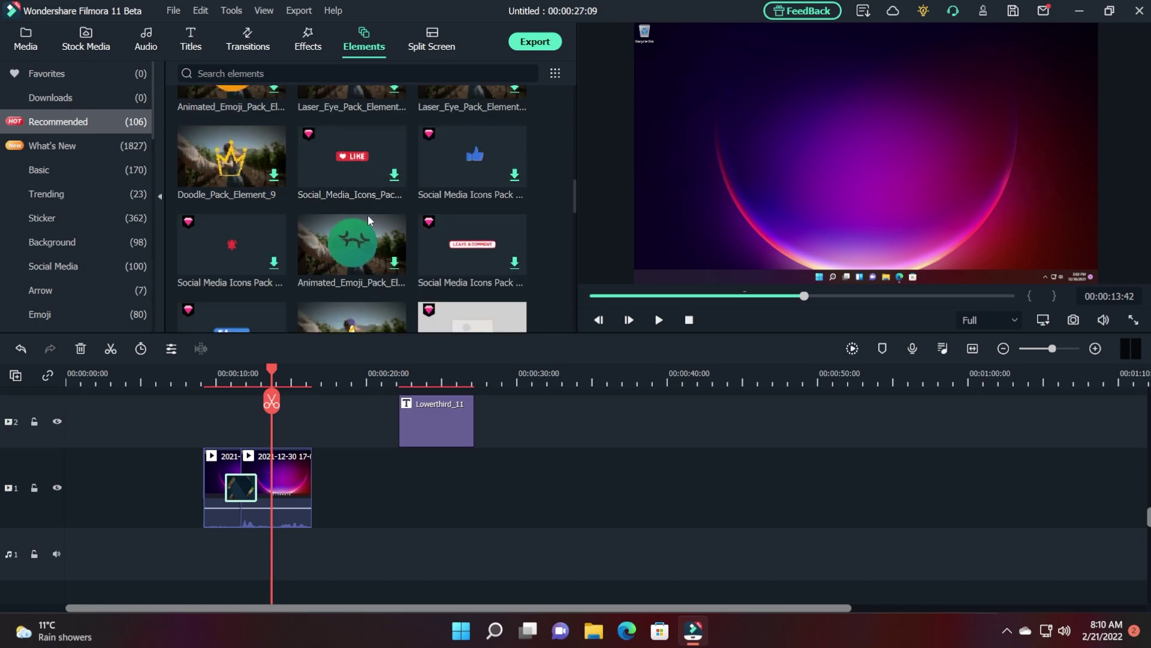
pyautogui.scroll(3, 332, 209)
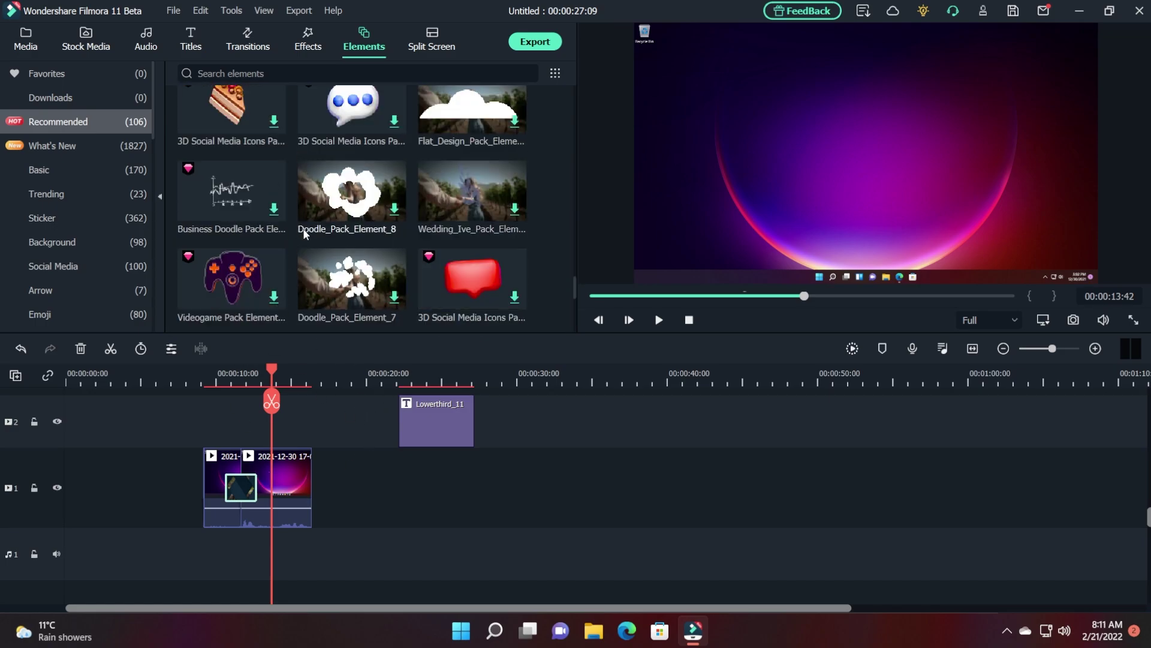
pyautogui.click(432, 40)
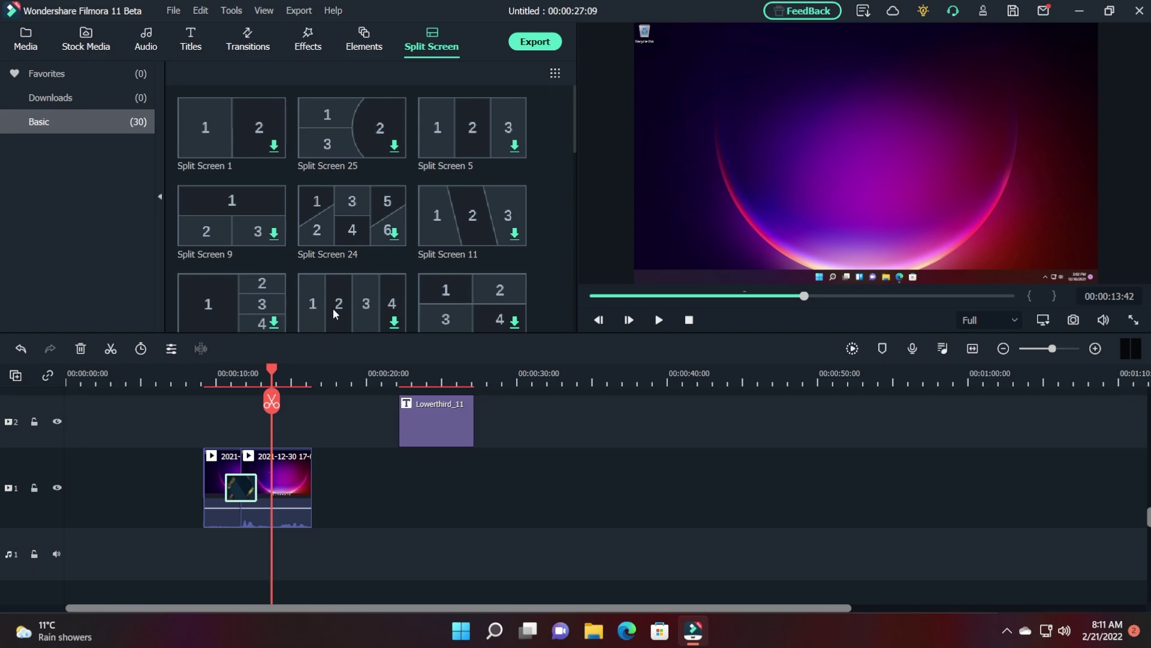
# Place the Split Screen 1 layout on track 1 at 19 seconds.
pyautogui.scroll(-5, 347, 309)
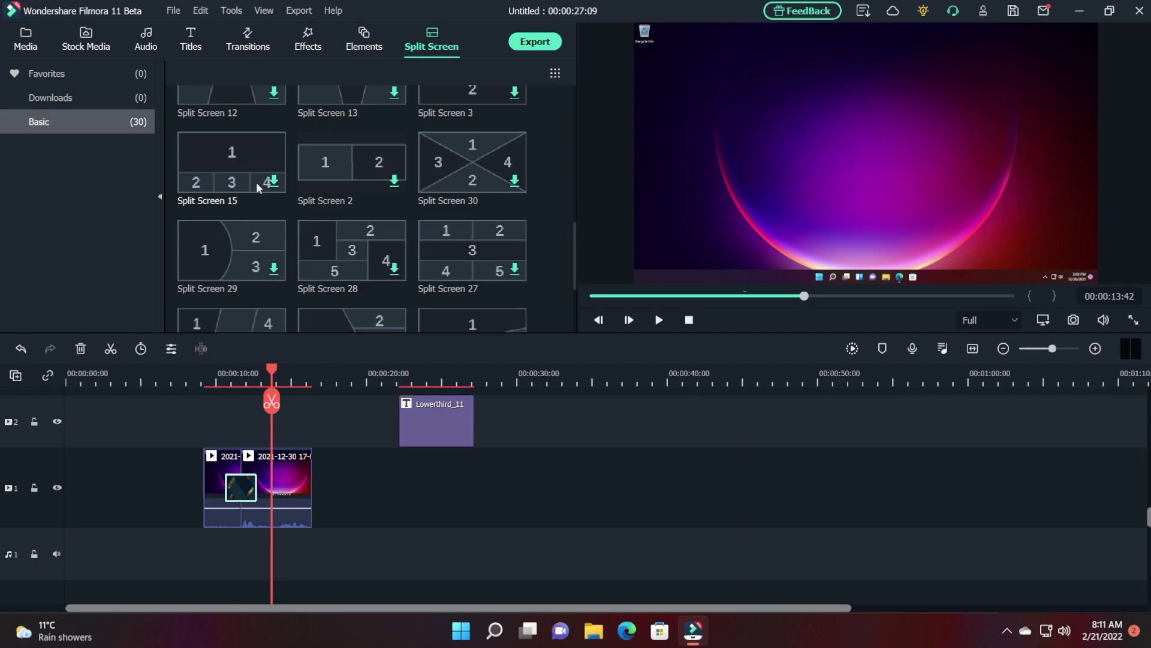
pyautogui.scroll(6, 381, 221)
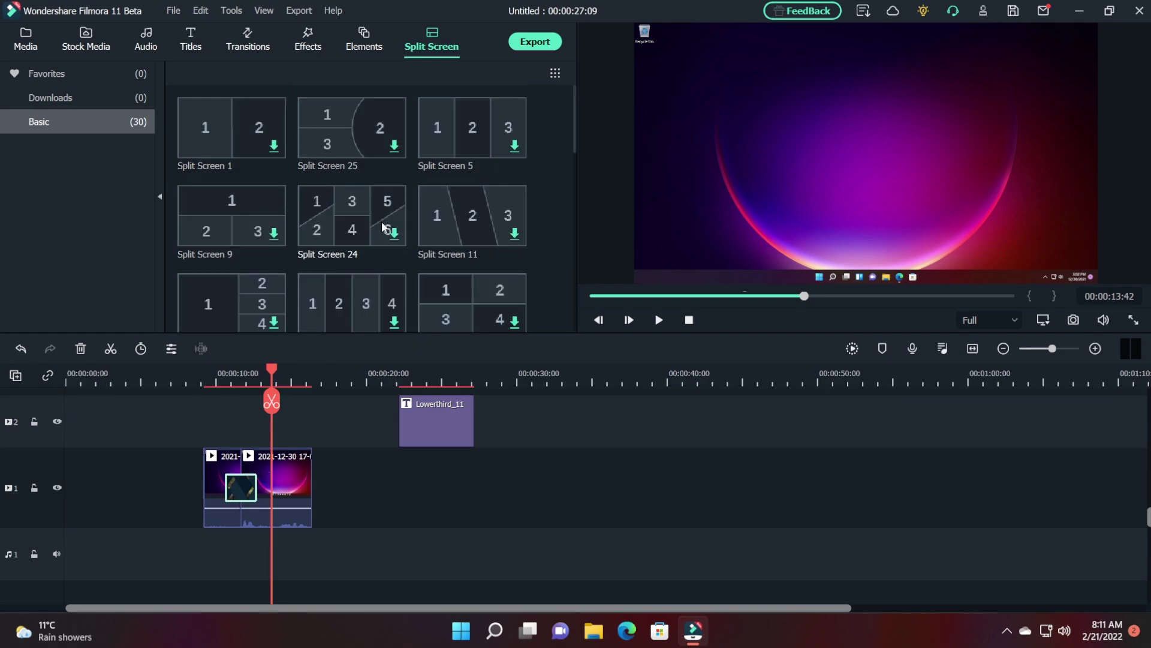
pyautogui.scroll(-3, 336, 120)
pyautogui.scroll(3, 348, 180)
pyautogui.moveTo(227, 132); pyautogui.dragTo(391, 484)
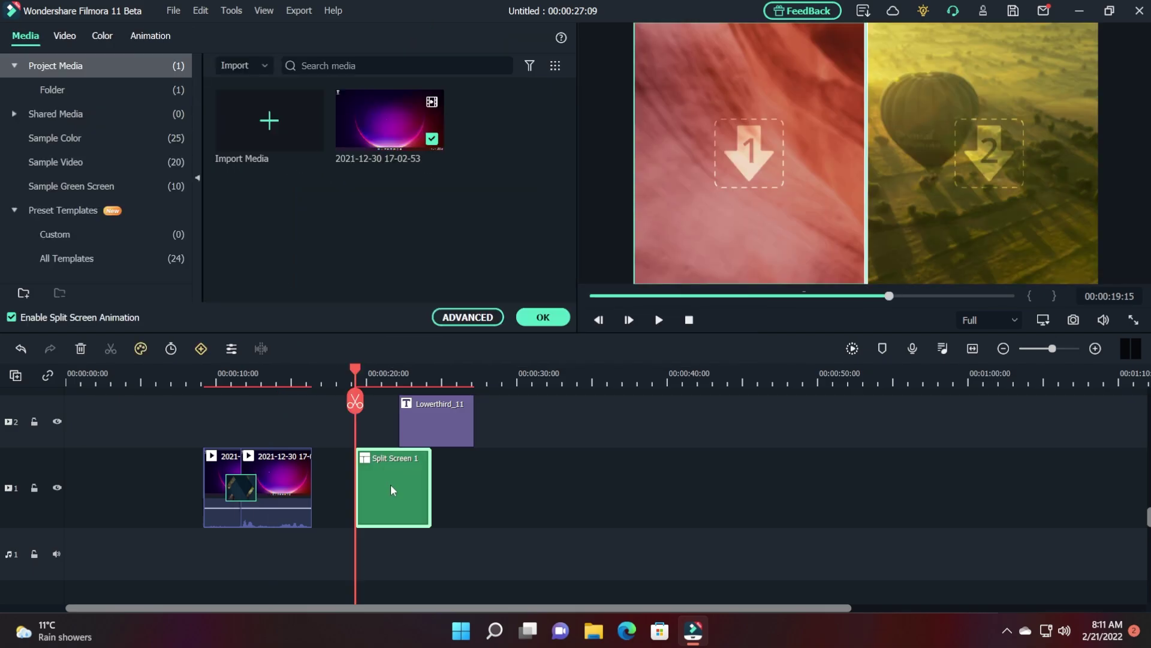
pyautogui.click(376, 374)
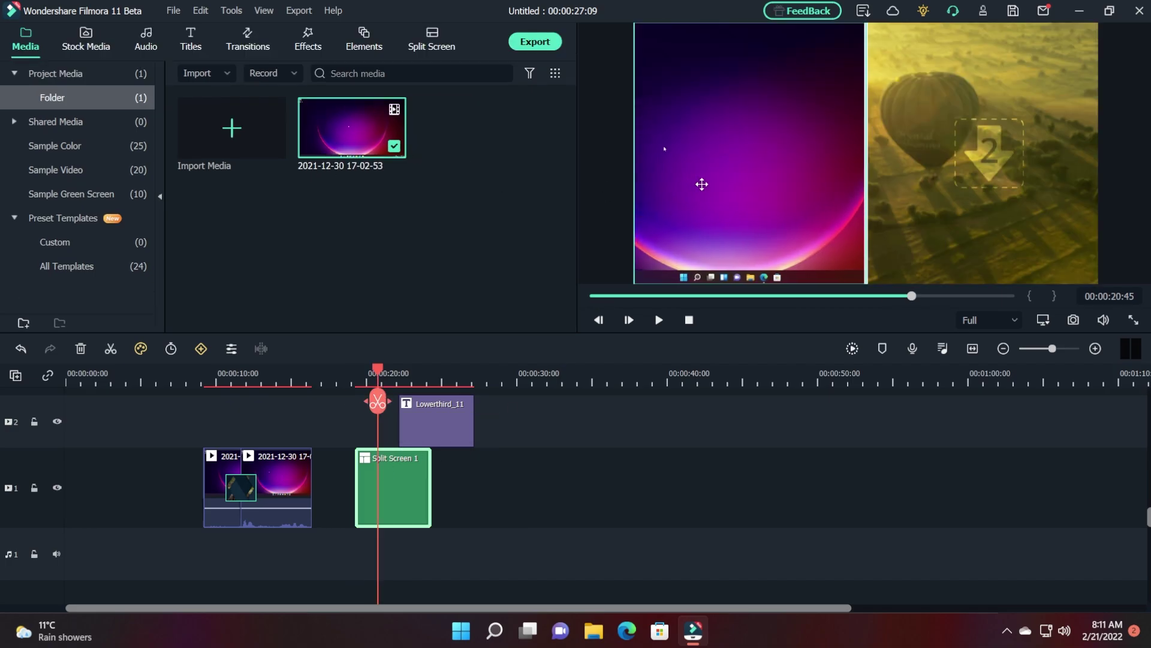
pyautogui.click(702, 184)
pyautogui.moveTo(755, 101)
pyautogui.mouseDown()
pyautogui.moveTo(763, 92)
pyautogui.moveTo(728, 118)
pyautogui.moveTo(751, 121)
pyautogui.mouseUp()
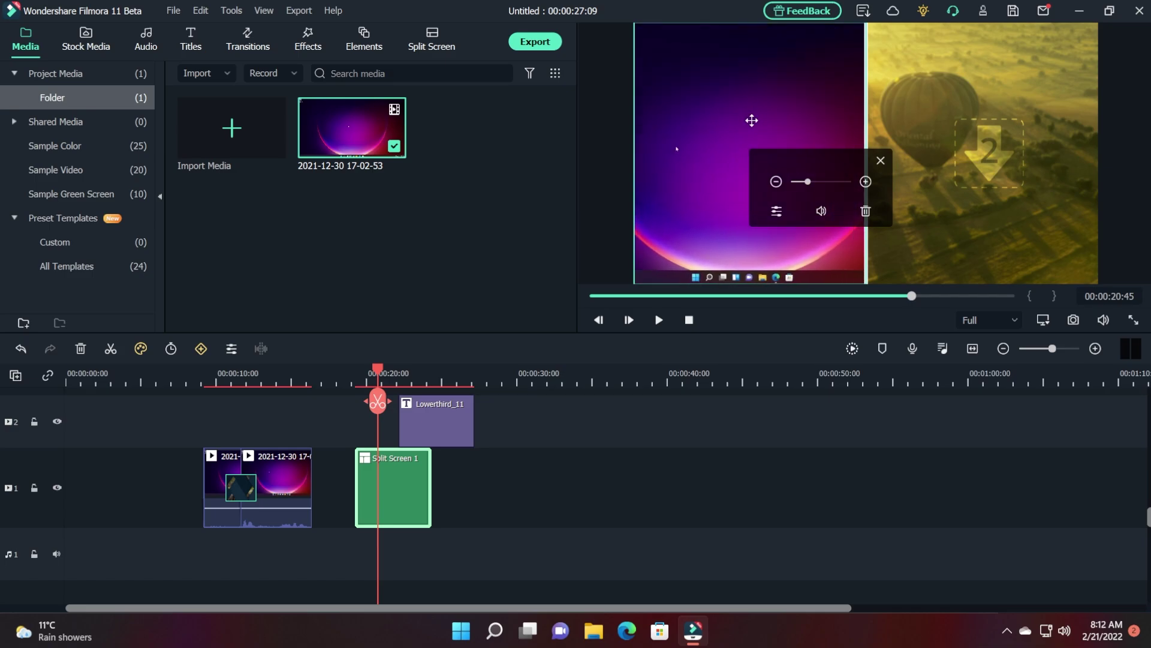
pyautogui.moveTo(358, 137); pyautogui.dragTo(945, 187)
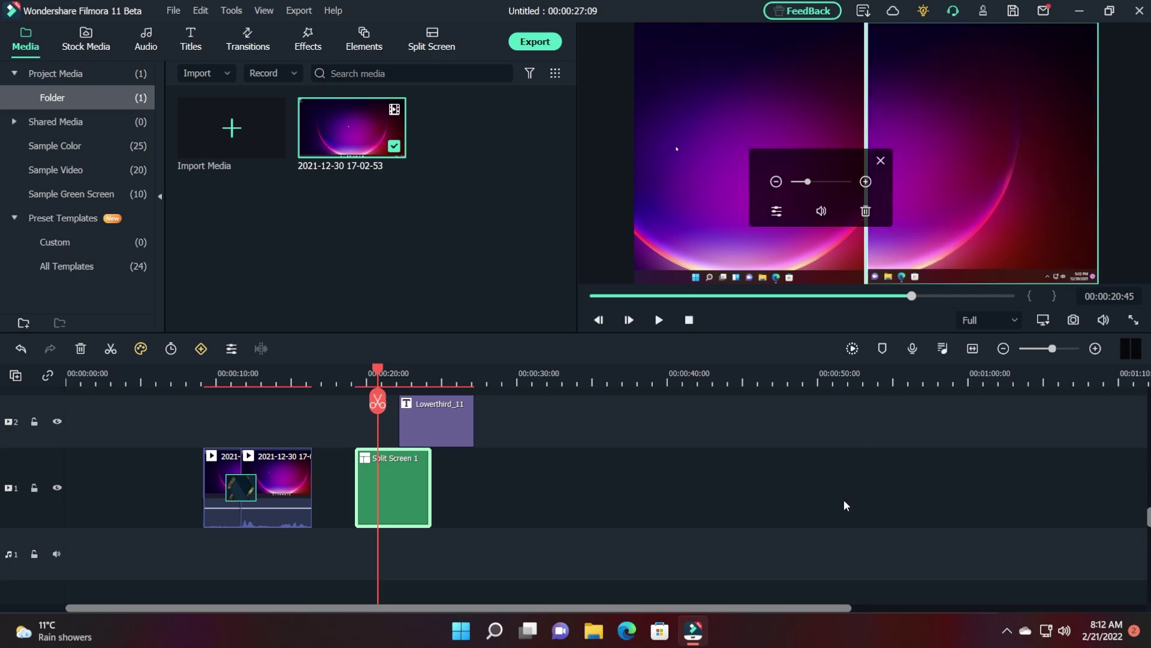
pyautogui.click(672, 509)
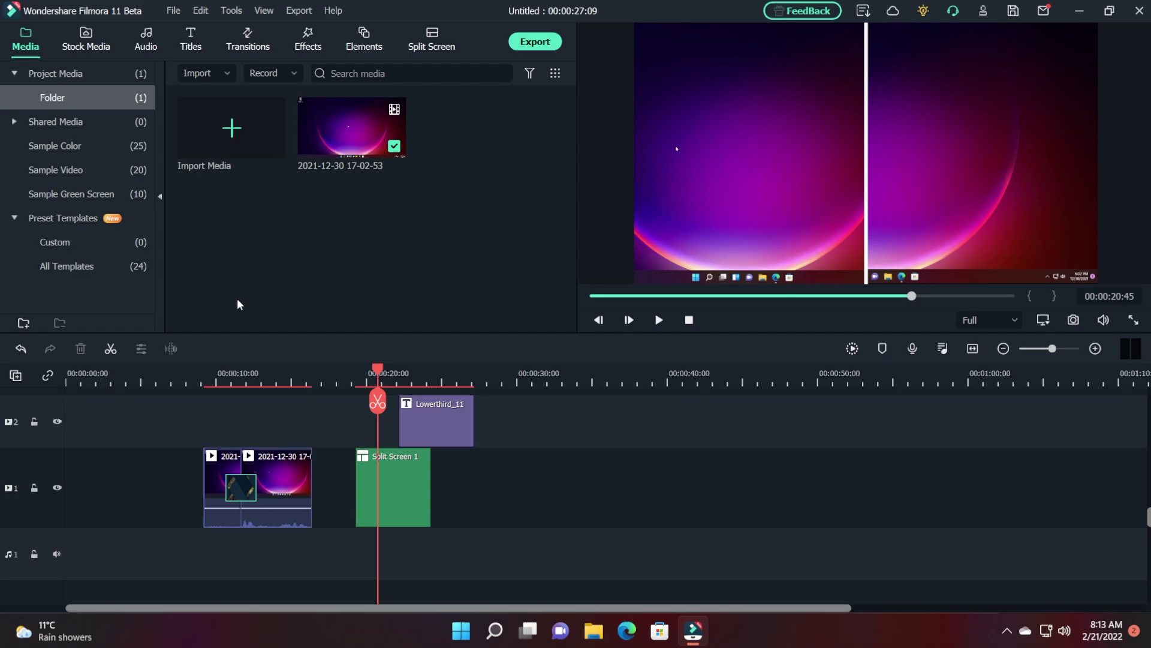
# Scroll through the GIPHY GIFs in the Stock Media library.
pyautogui.click(96, 49)
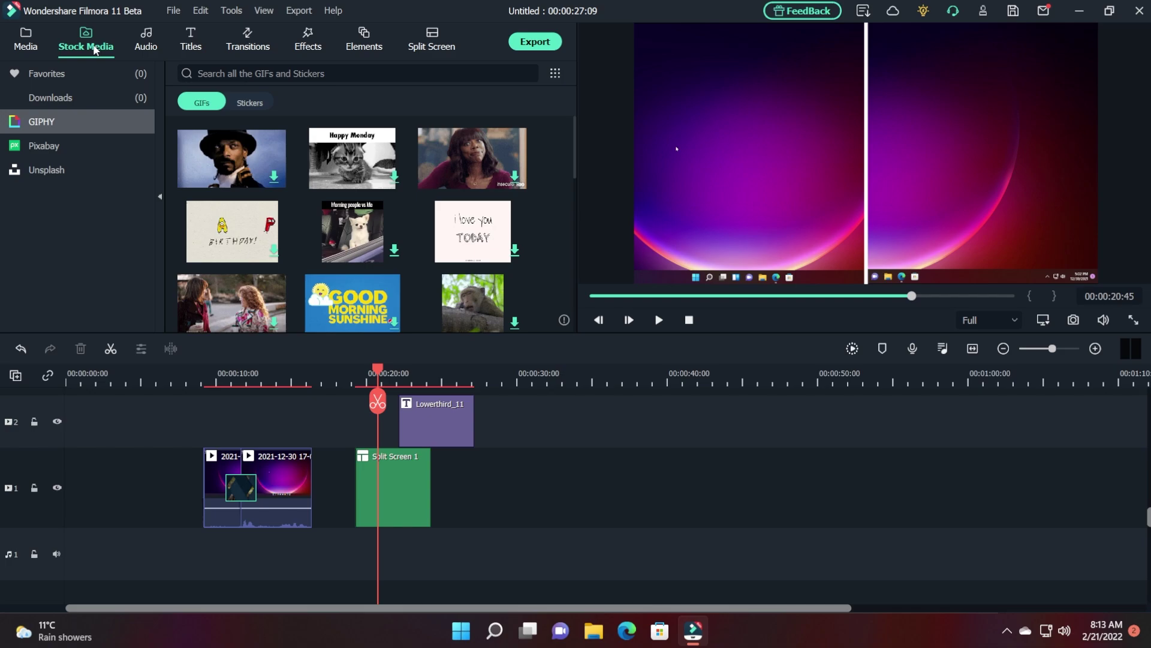
pyautogui.scroll(-5, 344, 218)
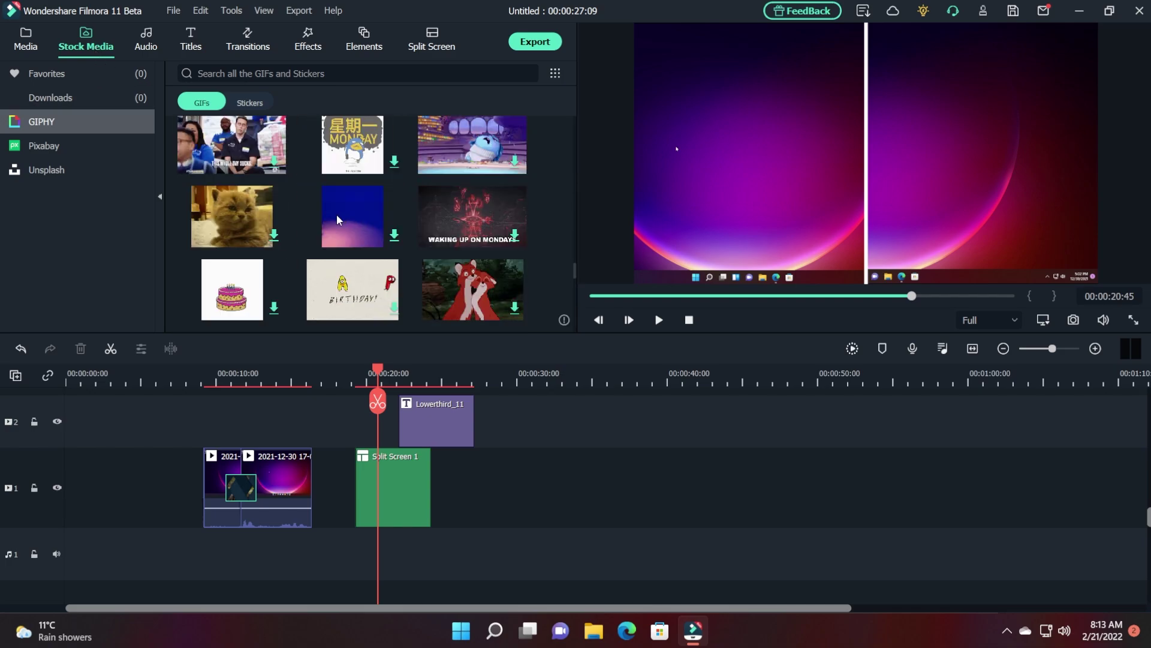
pyautogui.scroll(-5, 338, 220)
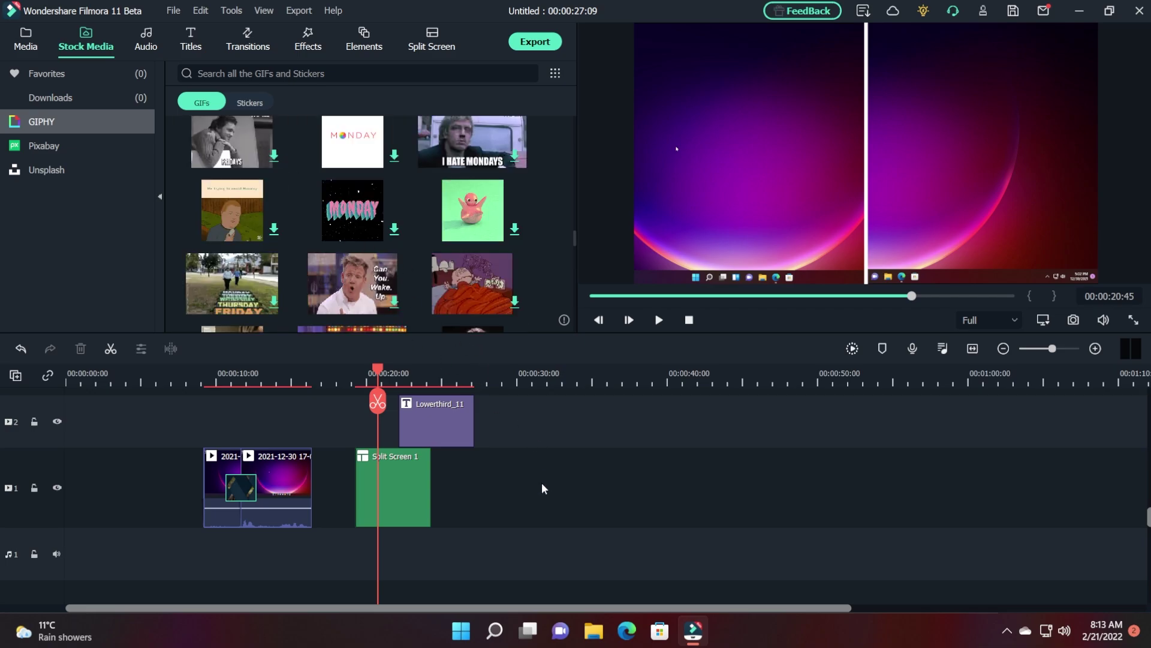
pyautogui.scroll(-3, 363, 247)
pyautogui.scroll(-3, 364, 250)
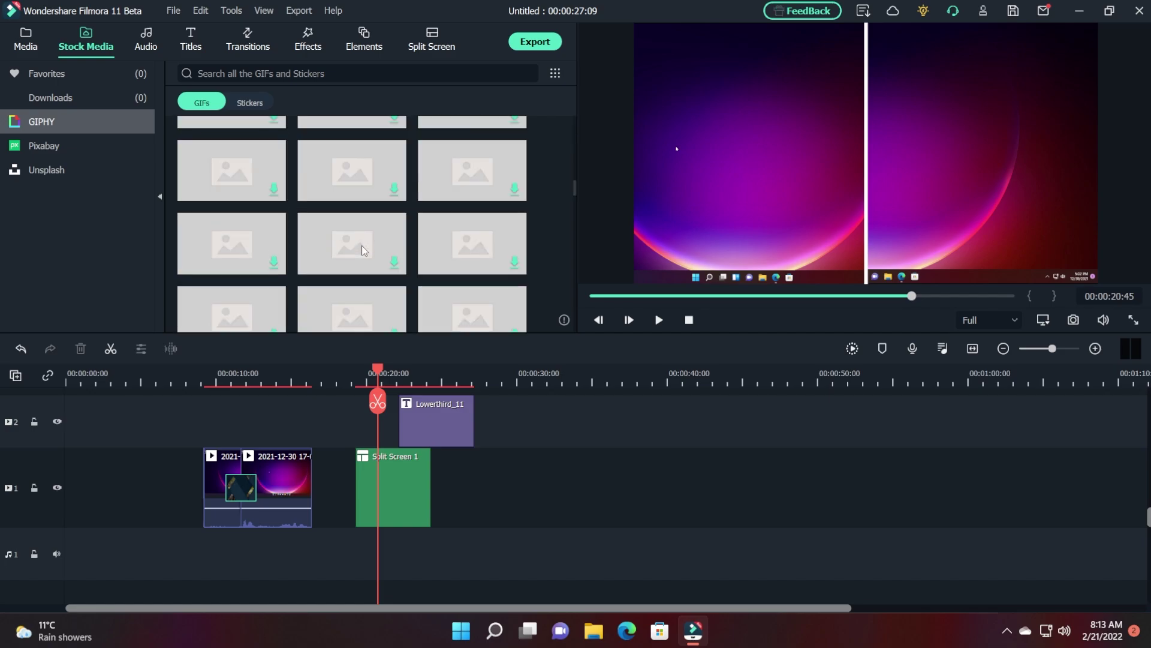
pyautogui.scroll(-3, 337, 253)
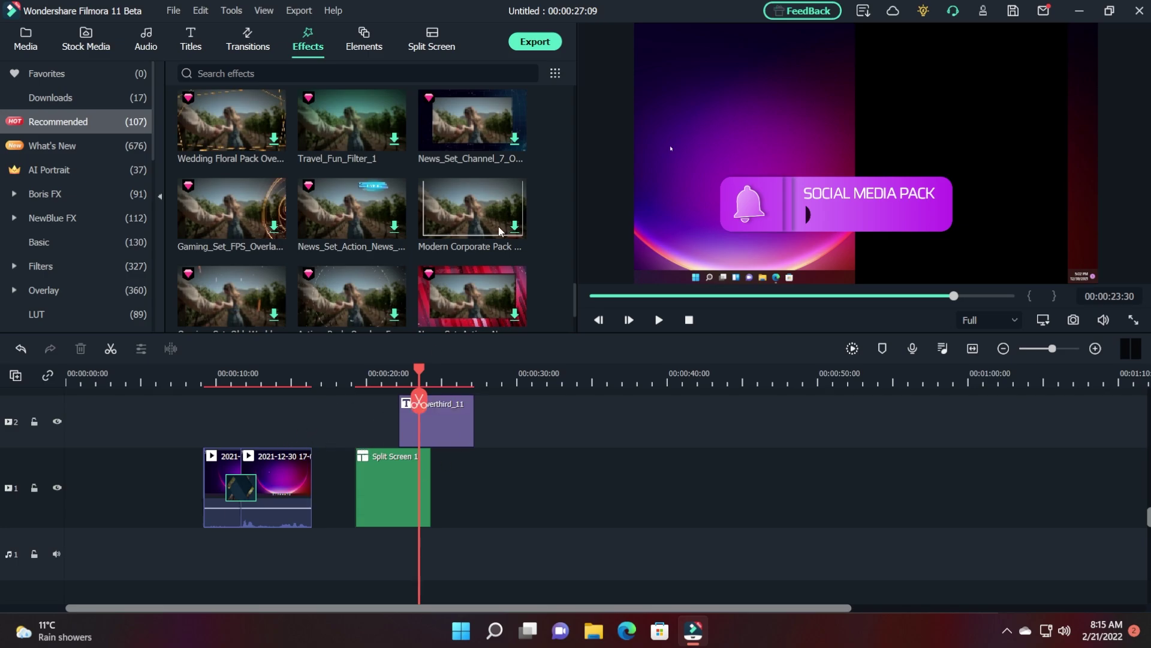
# Open the Export settings and keep the default output name My Video.
pyautogui.click(535, 42)
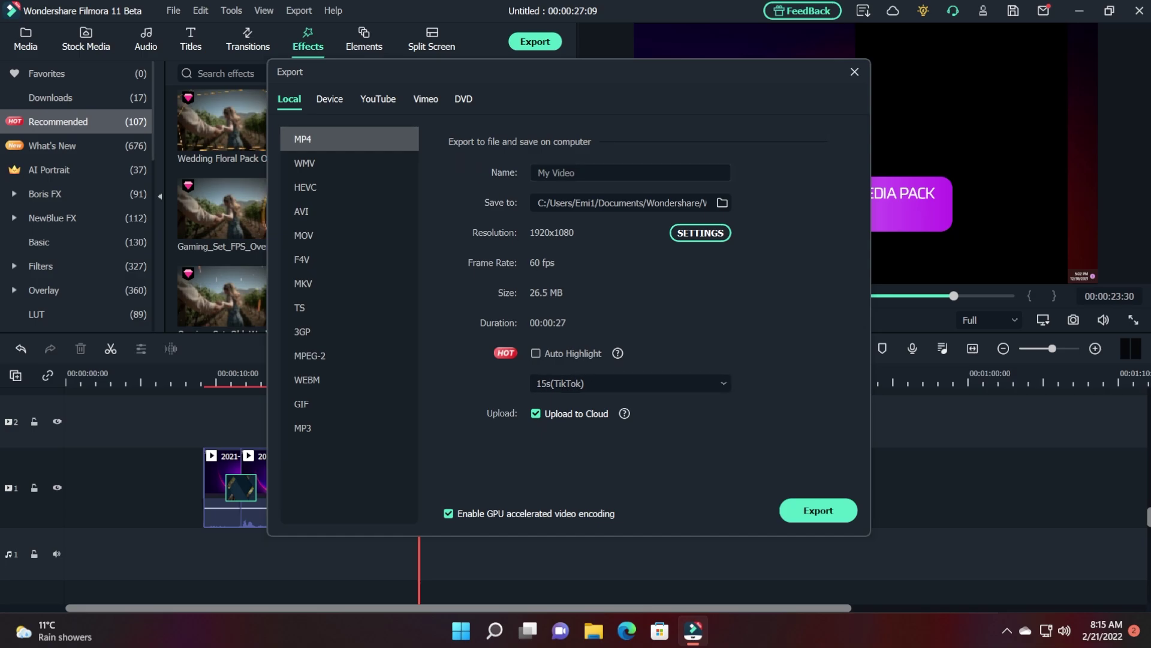
pyautogui.click(543, 172)
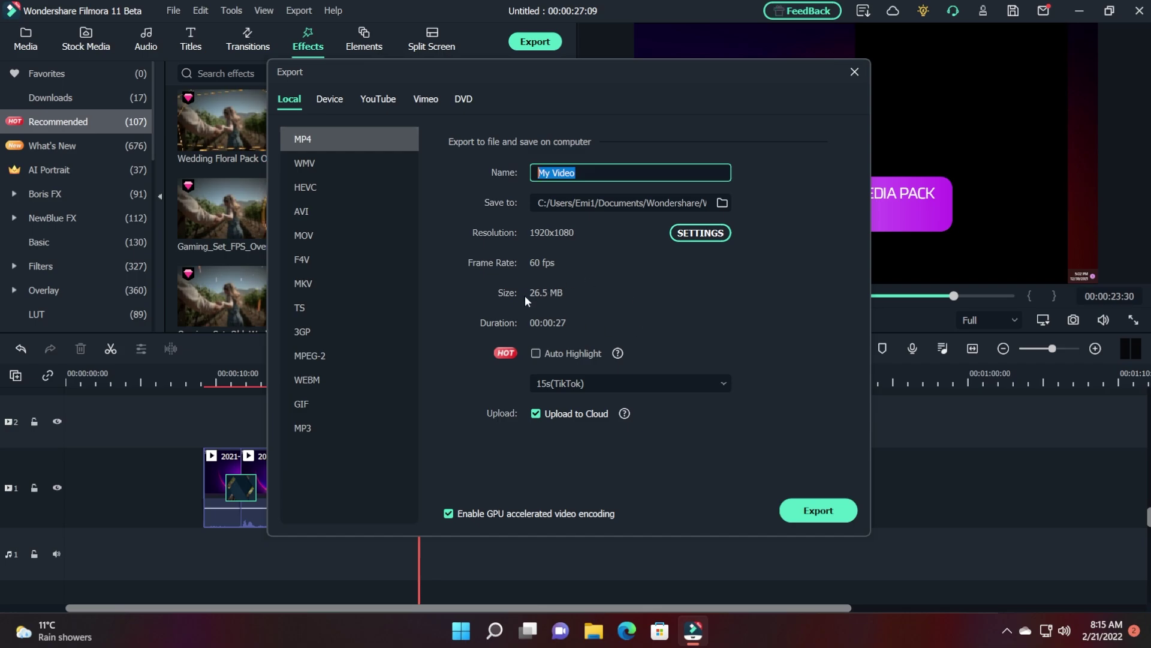
pyautogui.click(567, 325)
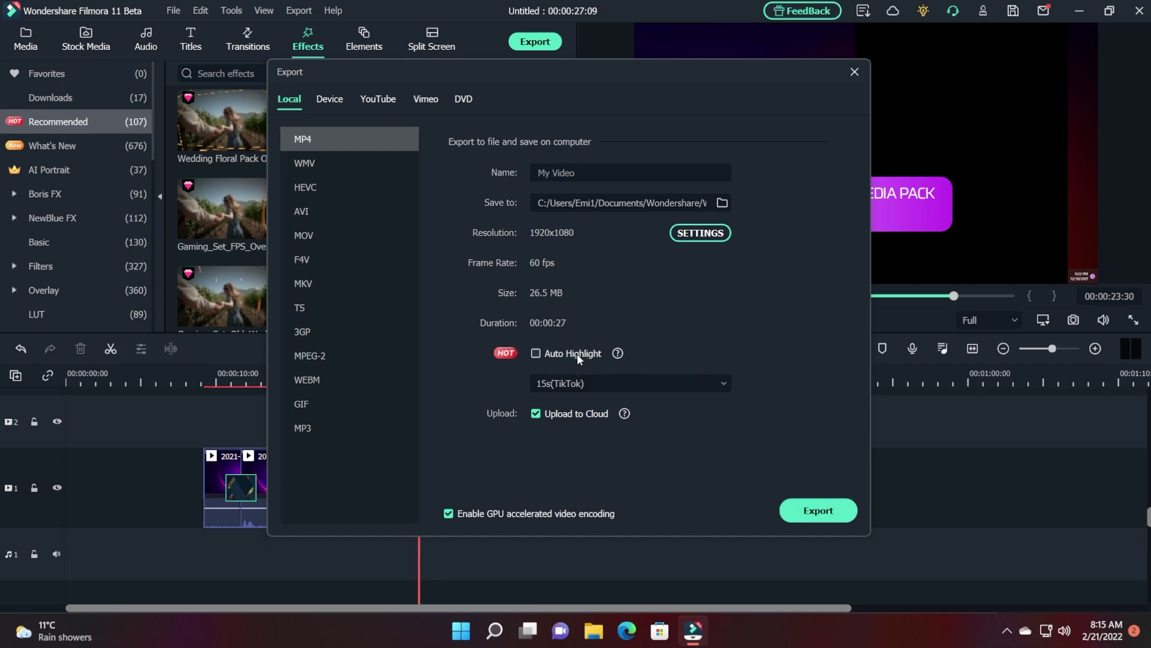
# Set the Auto Highlight duration to Custom and start choosing a different save folder.
pyautogui.click(570, 378)
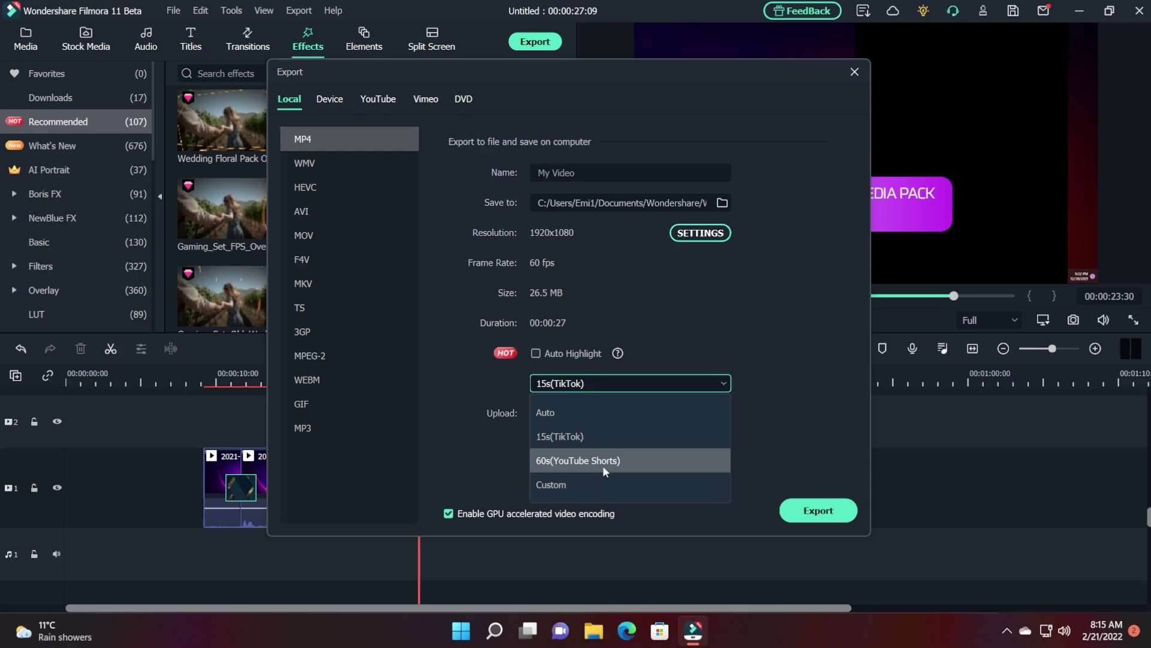
pyautogui.click(592, 484)
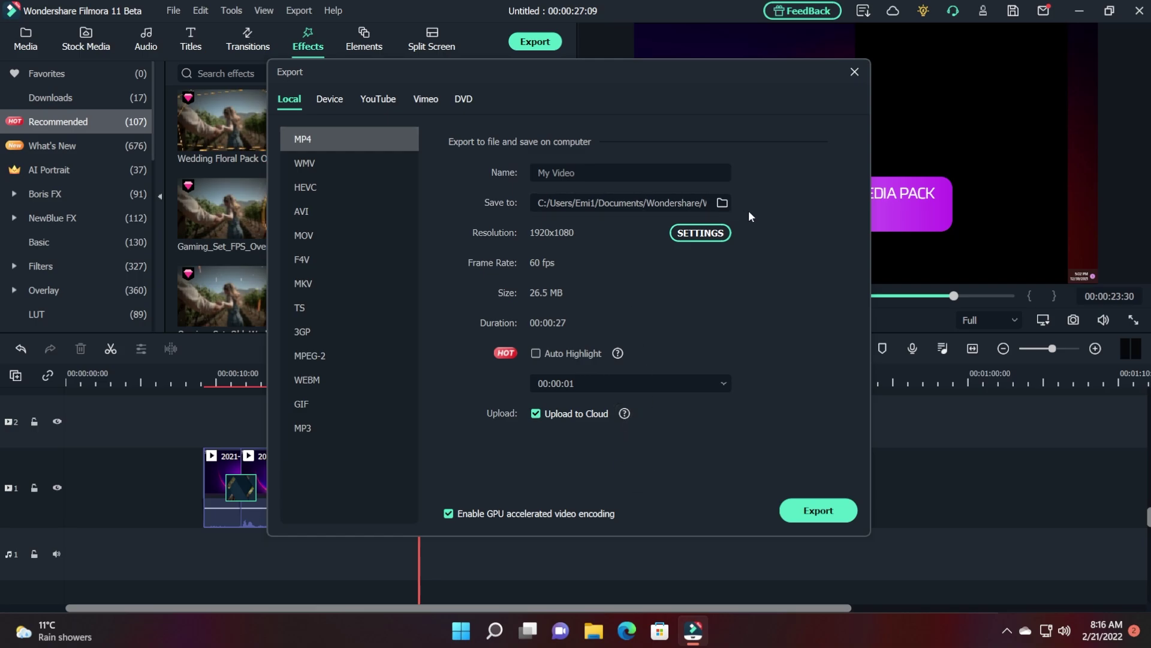
pyautogui.click(722, 203)
# Save My Video.mp4 to the Desktop folder and start the export.
pyautogui.click(322, 173)
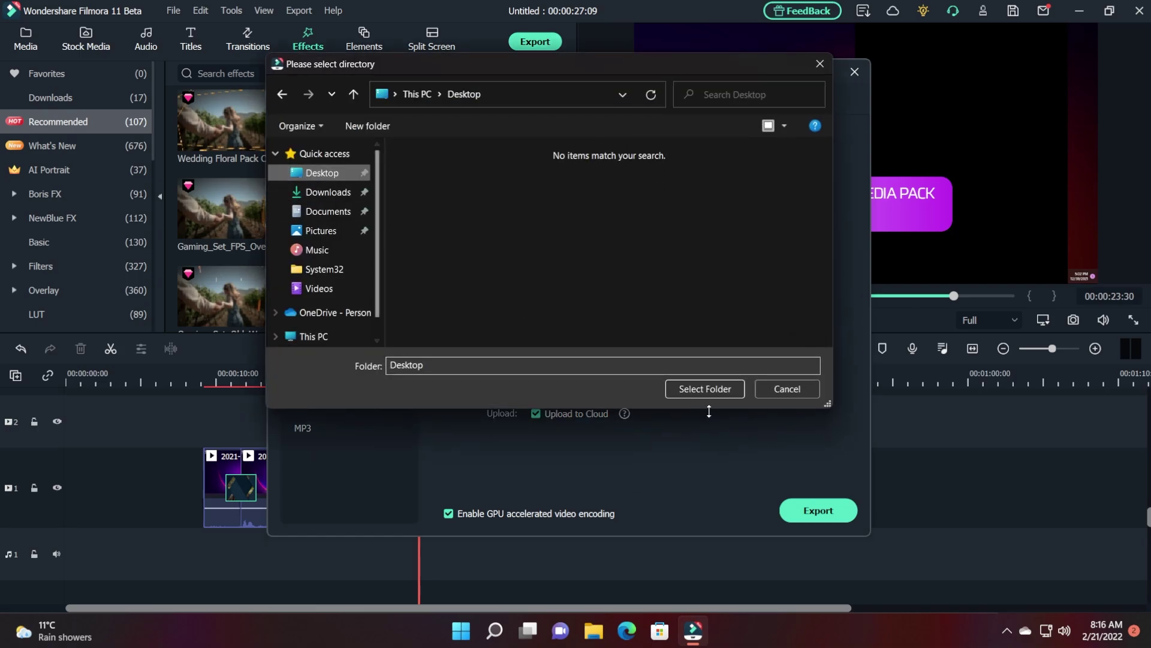
pyautogui.click(719, 389)
pyautogui.press('Return')
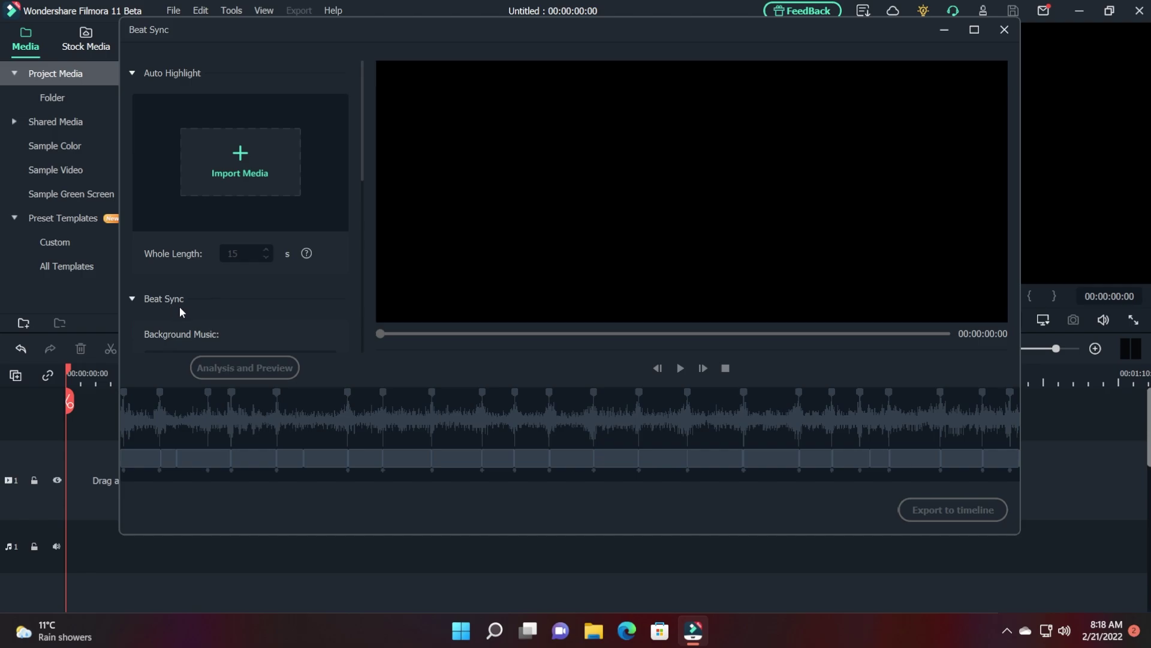
# Import the mountain image into the Beat Sync media area.
pyautogui.click(249, 174)
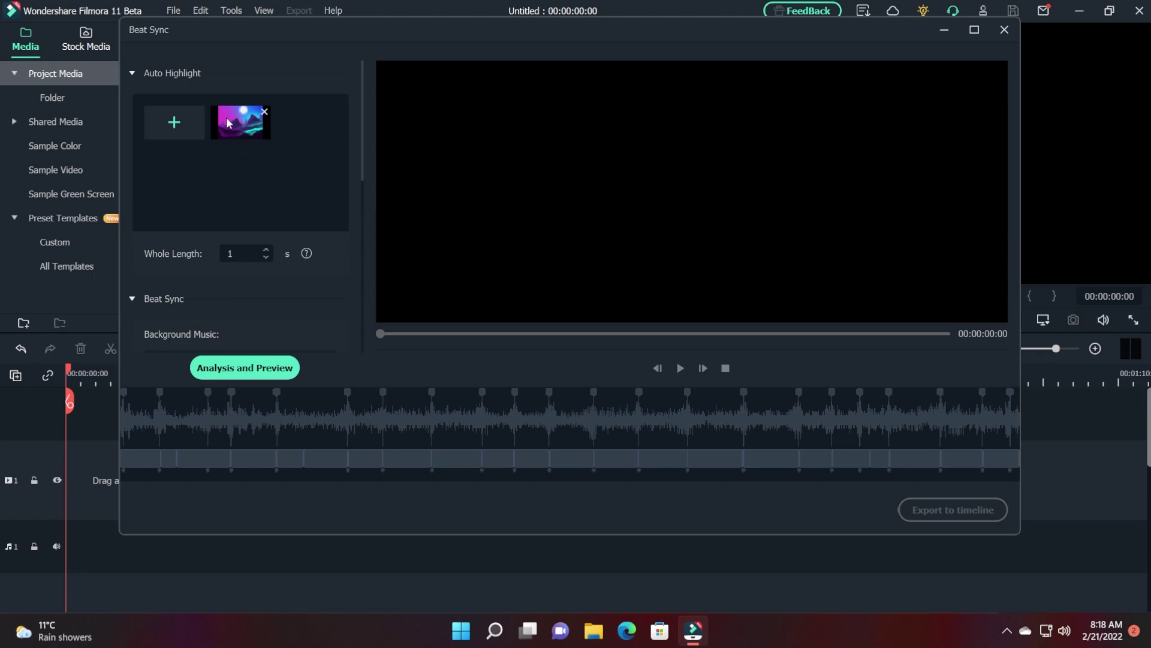
pyautogui.scroll(-3, 223, 311)
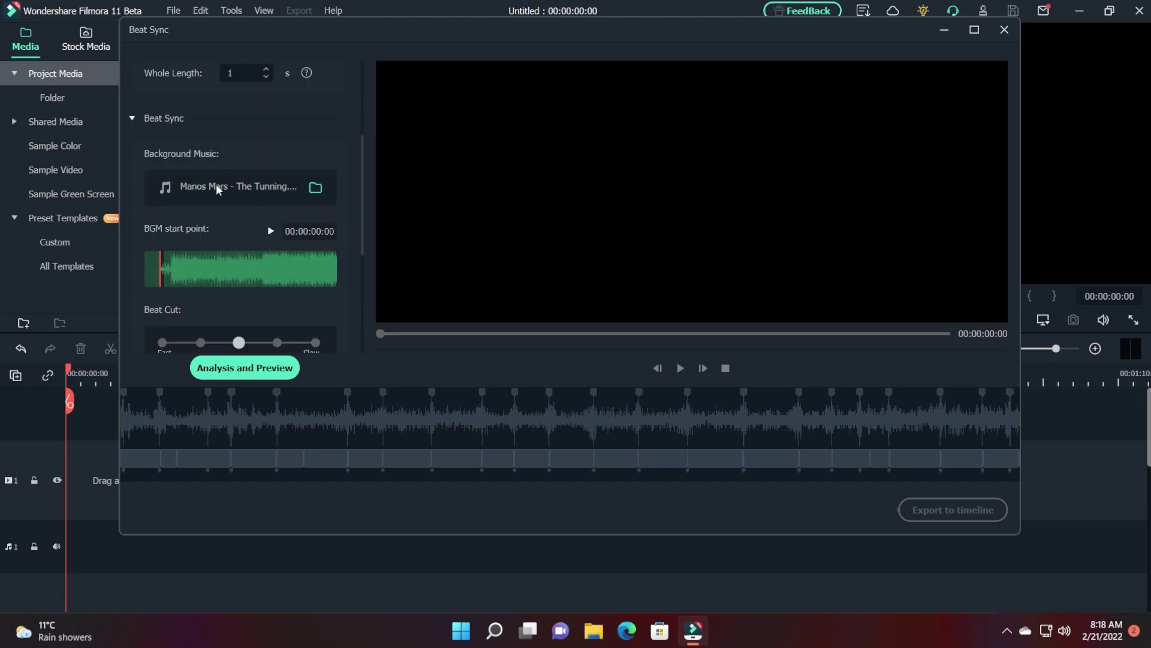
pyautogui.scroll(-1, 233, 187)
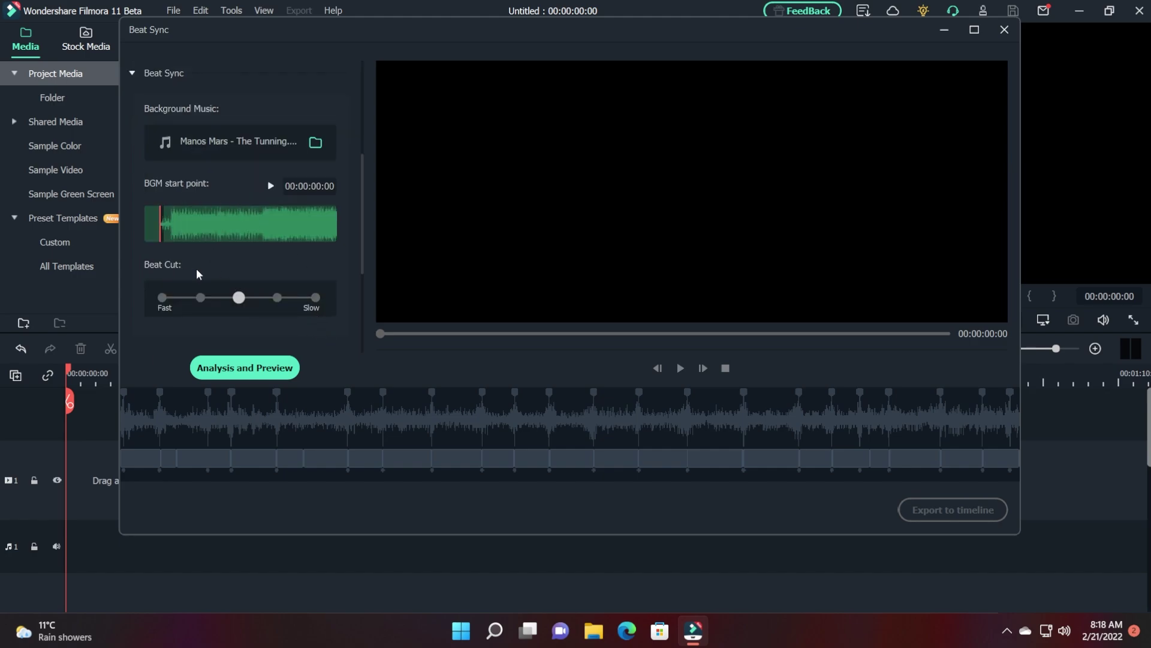
pyautogui.scroll(-4, 237, 276)
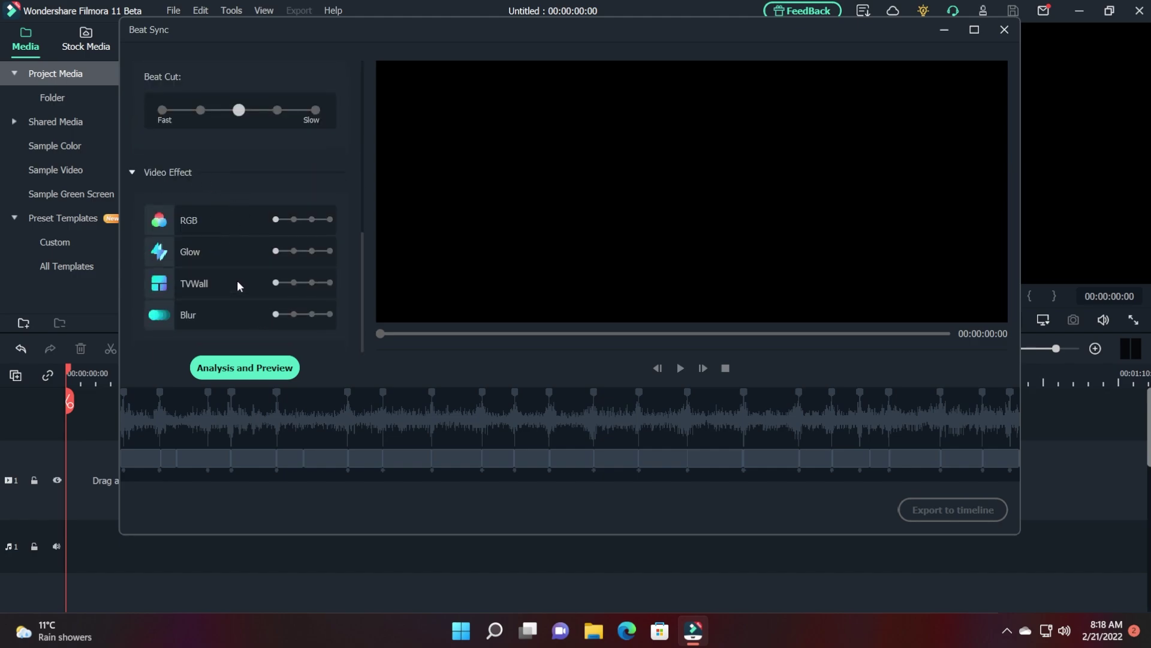
# Analyze the background music, preview the one-second montage from the start, and export it to the timeline.
pyautogui.click(251, 375)
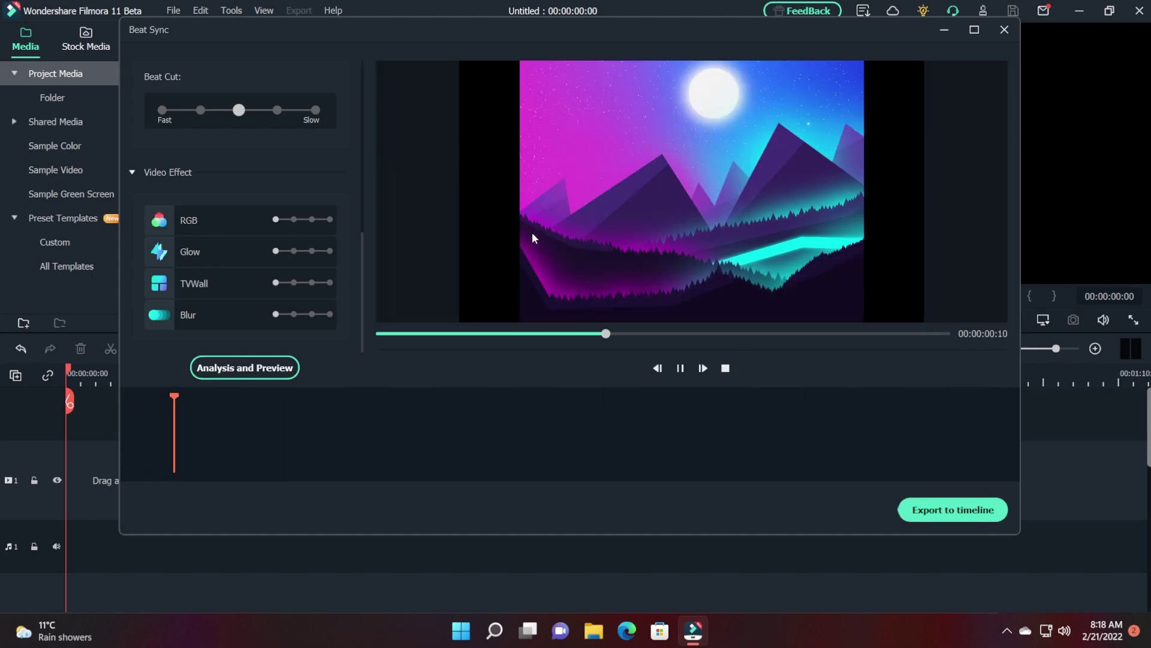
pyautogui.moveTo(451, 339); pyautogui.dragTo(332, 333)
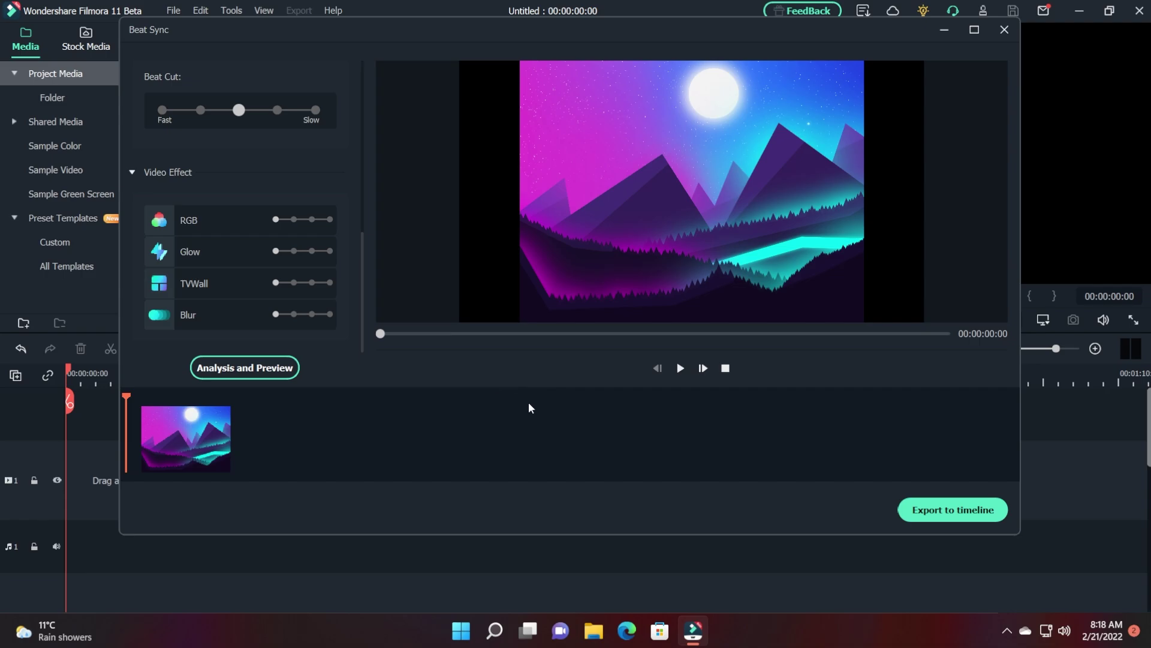
pyautogui.click(950, 509)
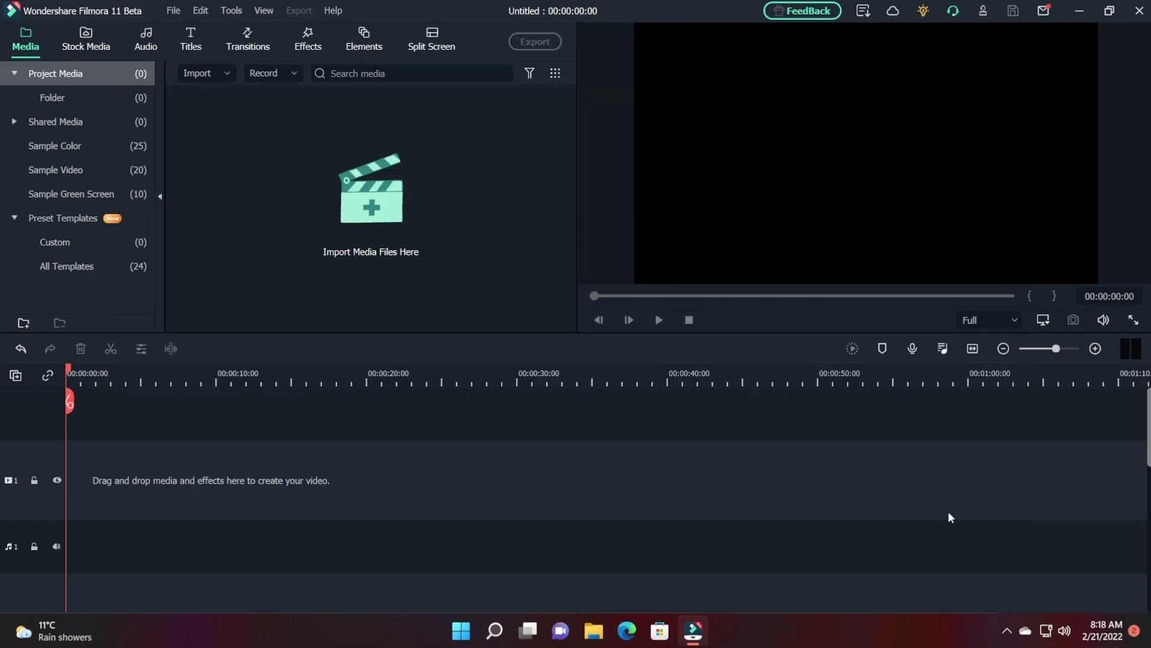